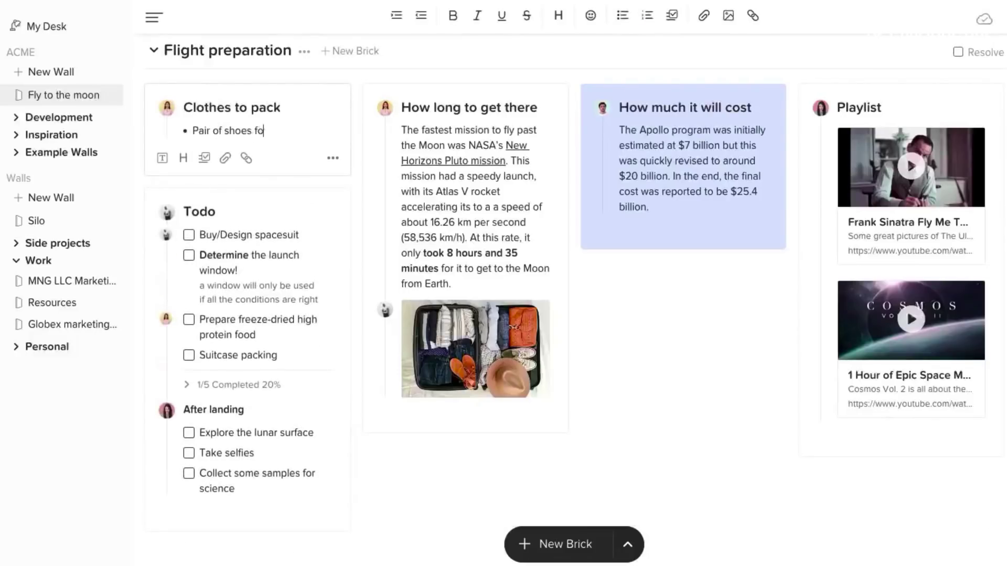
text(r the treadmill)
Add three new bullet items to the Clothes to pack list
key(Return)
text(T-shirt for every 3 days)
key(Return)
text(Und)
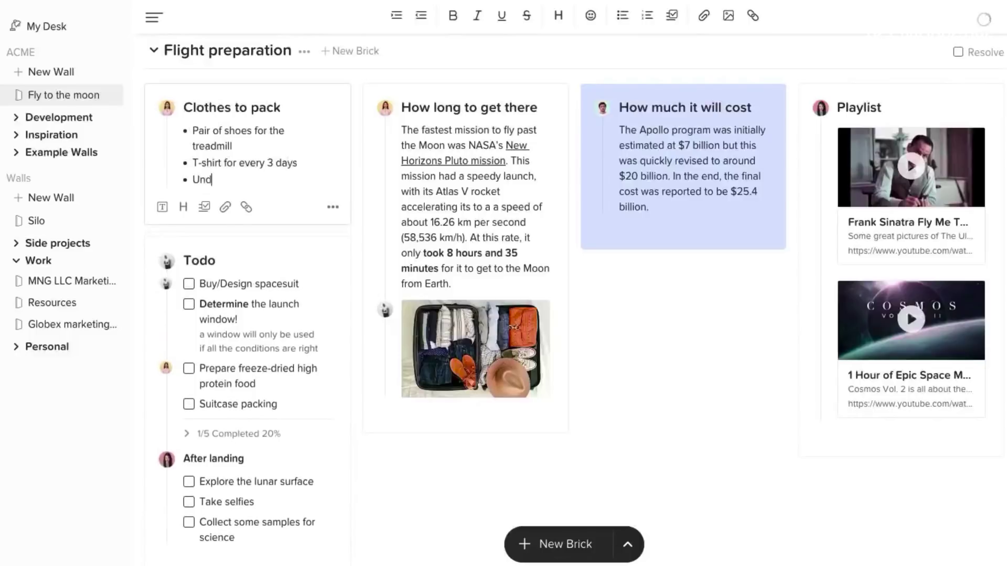
text(erwear for every 2 days)
key(Return)
text(Two sweaters)
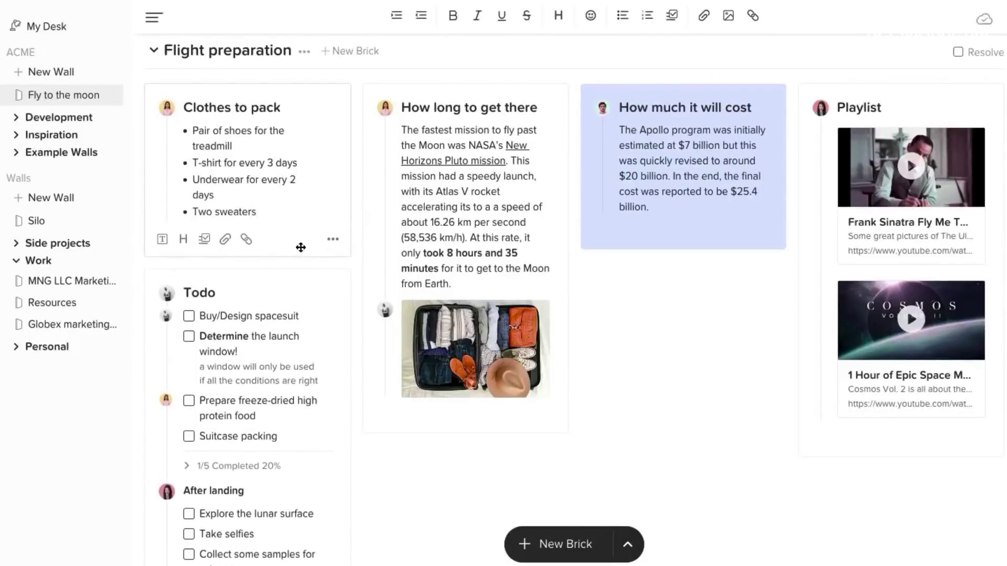
Move Clothes to pack and the luggage photo to column three; resolve the cost brick
drag(300, 249, 677, 331)
mouse_move(385, 311)
mouse_down()
mouse_move(615, 283)
mouse_move(488, 201)
mouse_up()
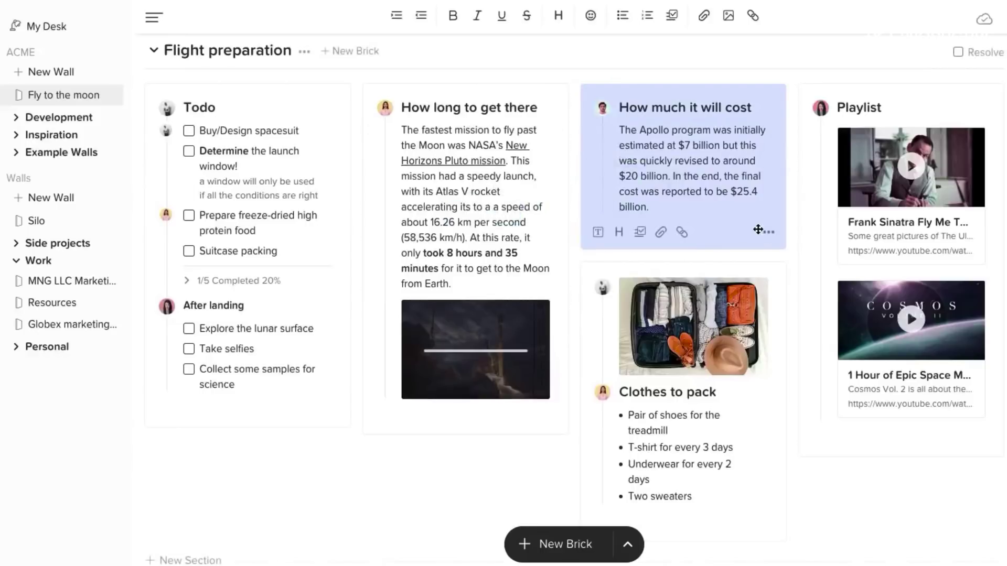
click(769, 231)
click(744, 255)
scroll(745, 256, down, 5)
scroll(745, 255, down, 5)
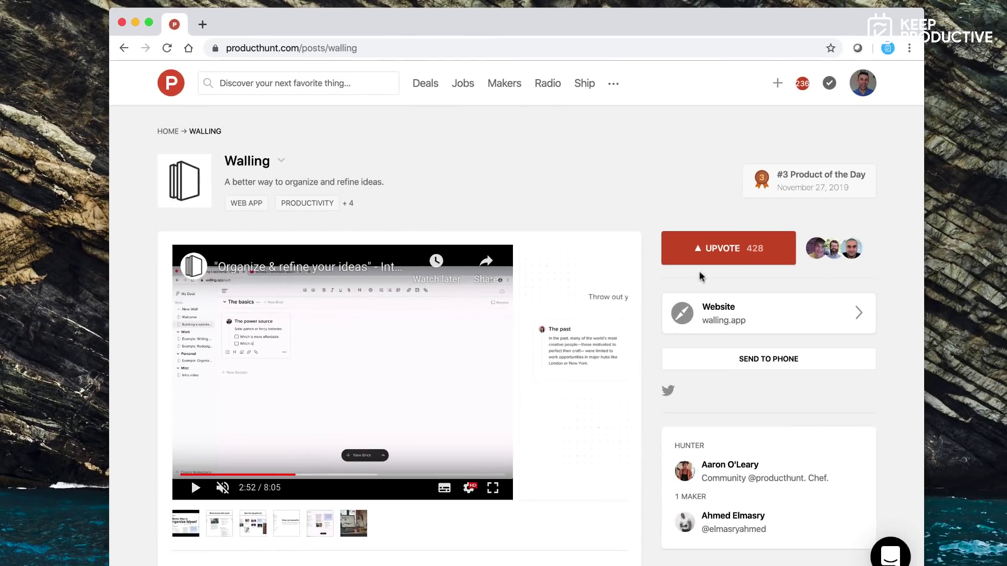
Show the next slide in the Walling listing's media gallery on Product Hunt
click(580, 350)
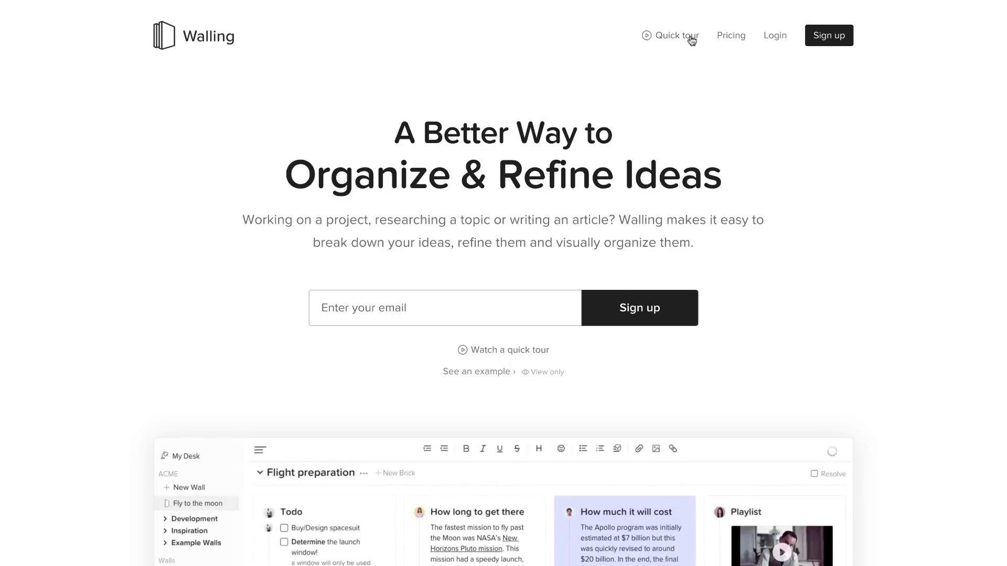
Jump to the Walling site's FAQ and price plans using Quick tour
click(725, 37)
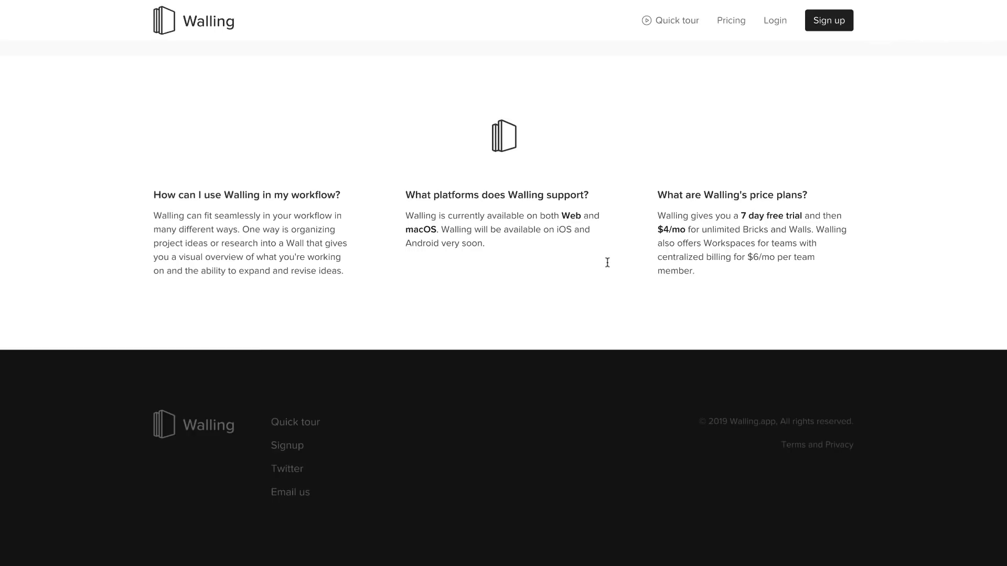
scroll(608, 262, up, 10)
scroll(658, 173, up, 10)
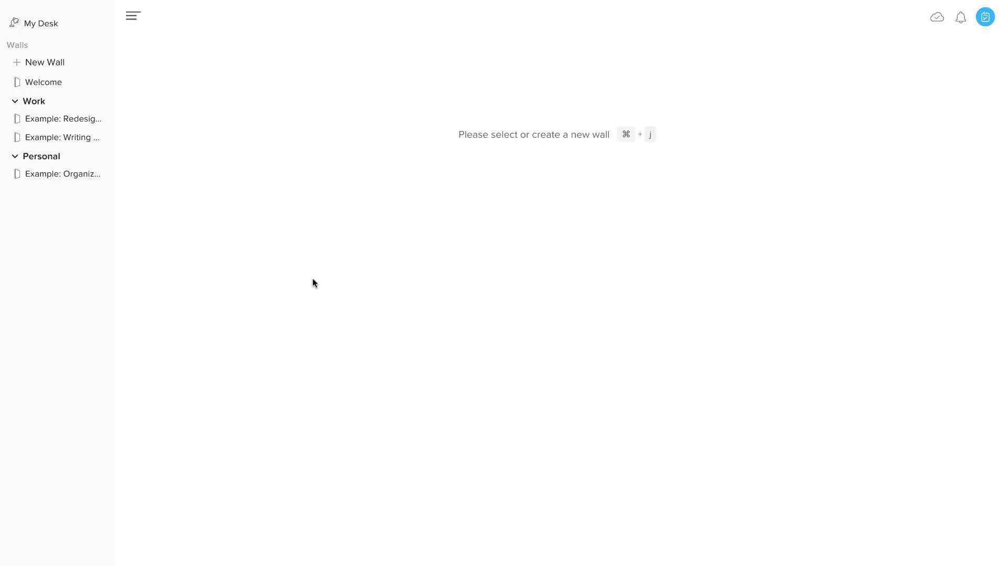
Make a new wall titled 'Christmas Present Ideas', filed under the Personal collection
click(132, 17)
click(34, 35)
key(super+j)
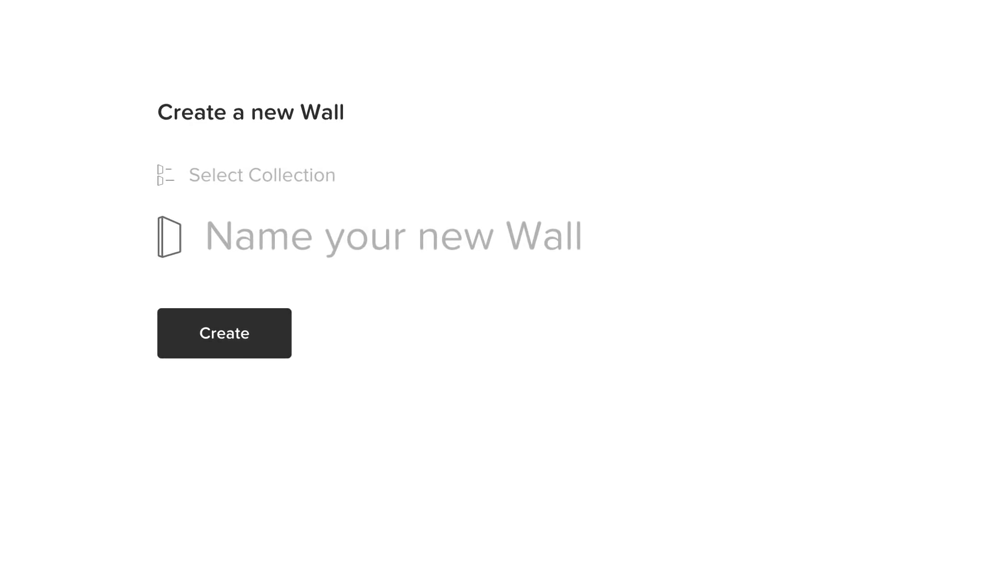
text(Chri)
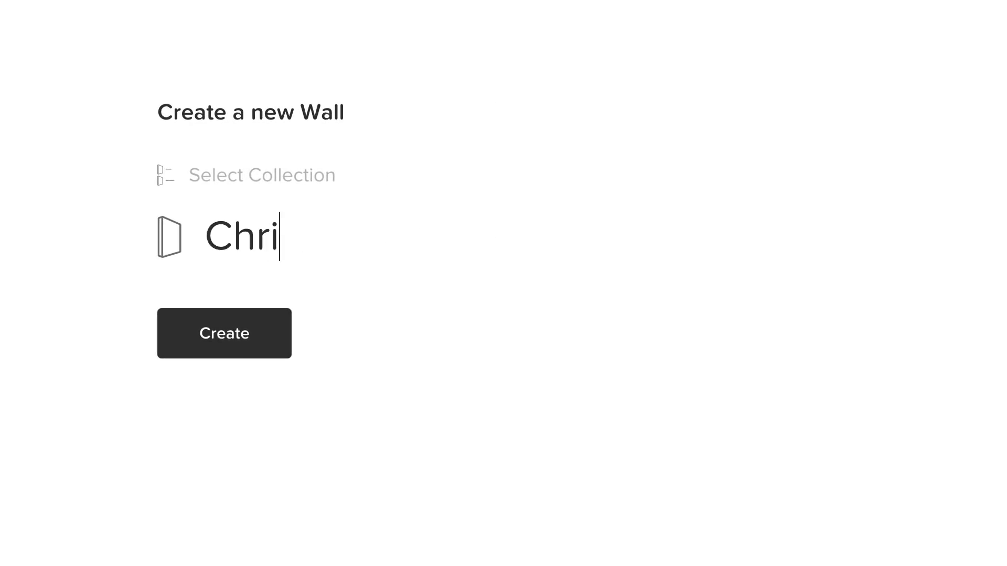
text(stmas )
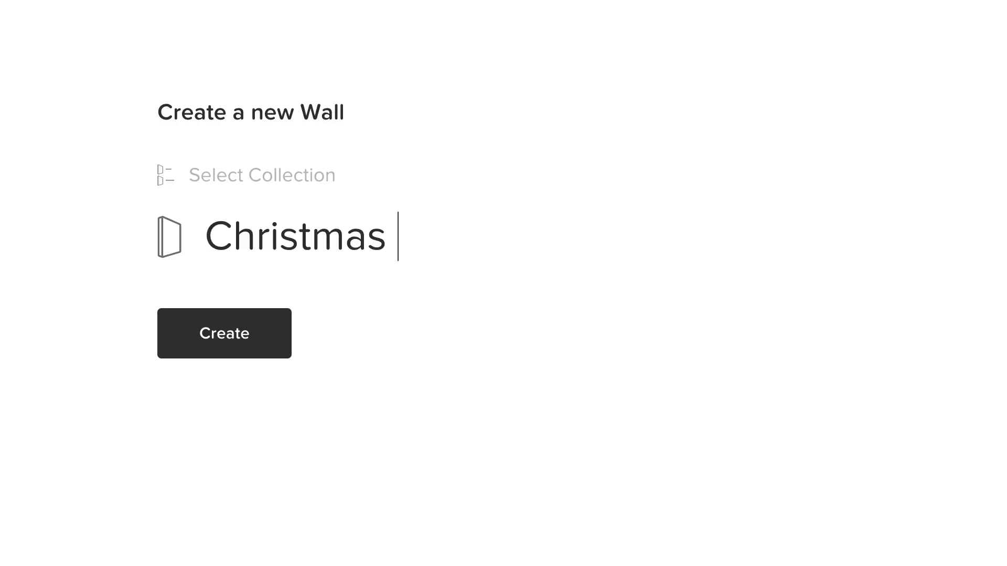
text(l)
key(BackSpace)
text(Pres)
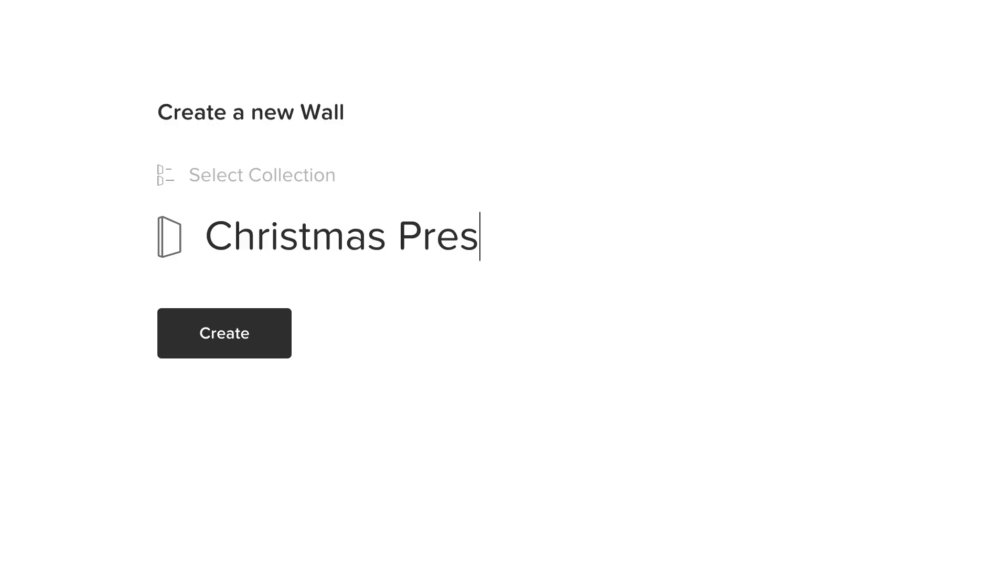
text(ent Ideas)
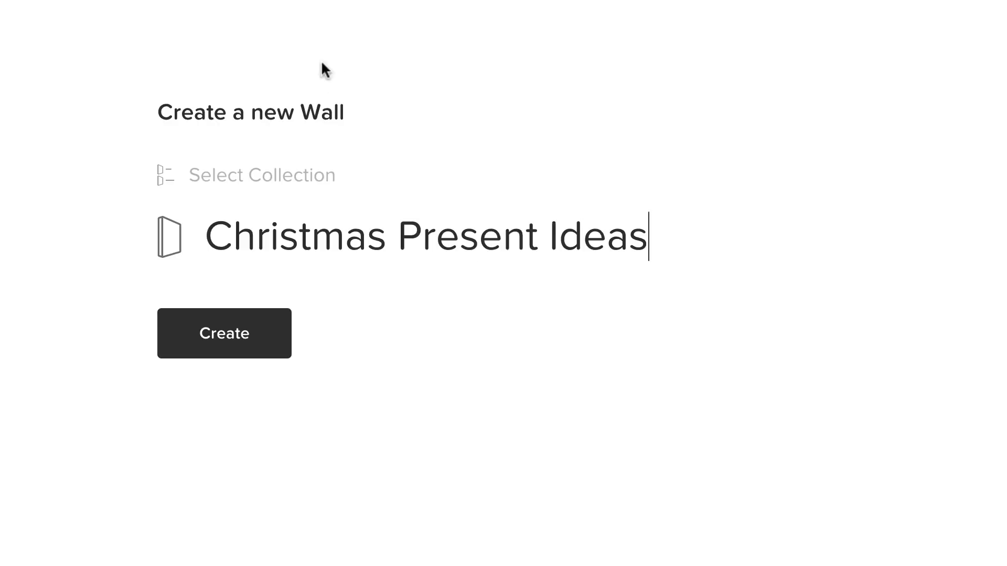
click(272, 178)
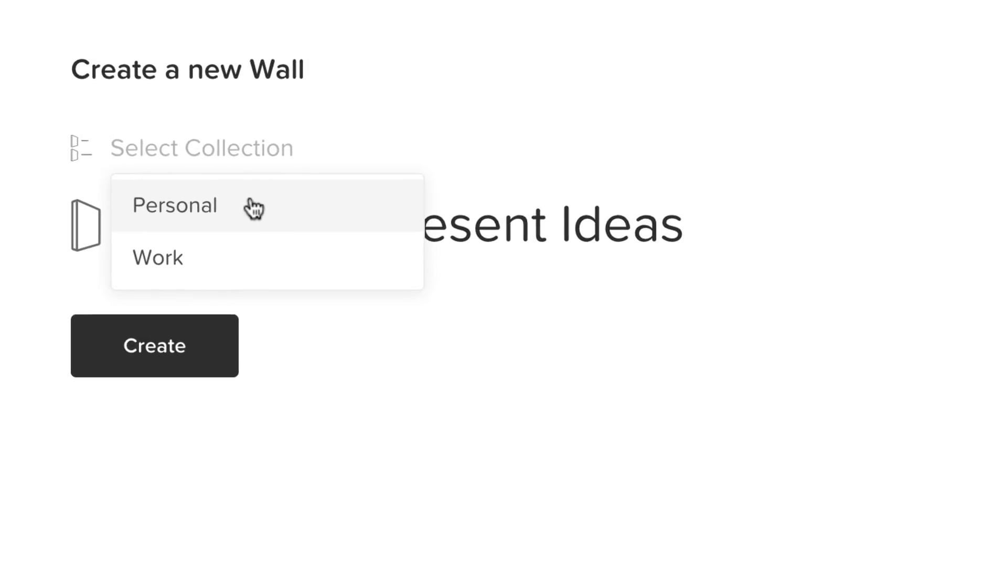
click(254, 208)
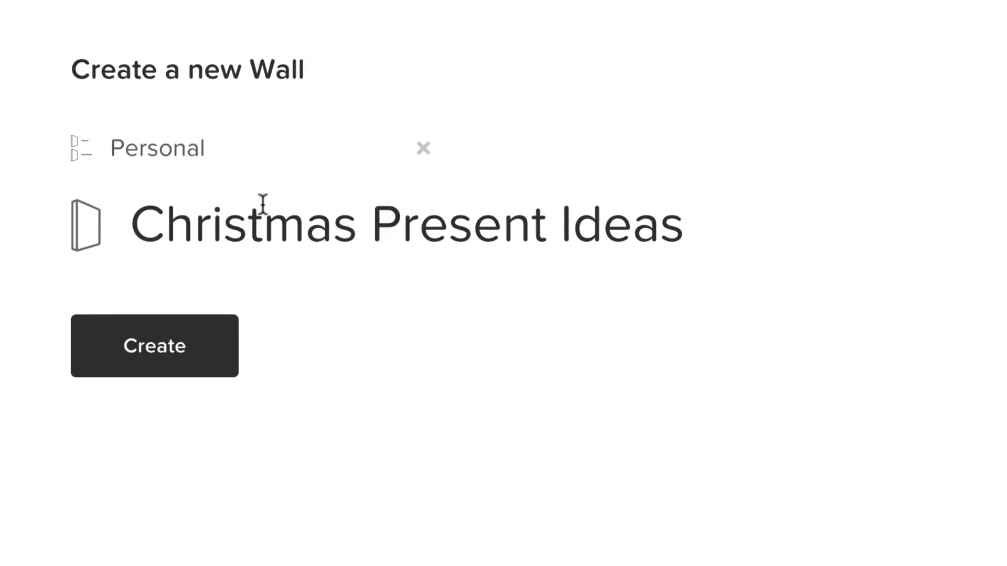
click(226, 369)
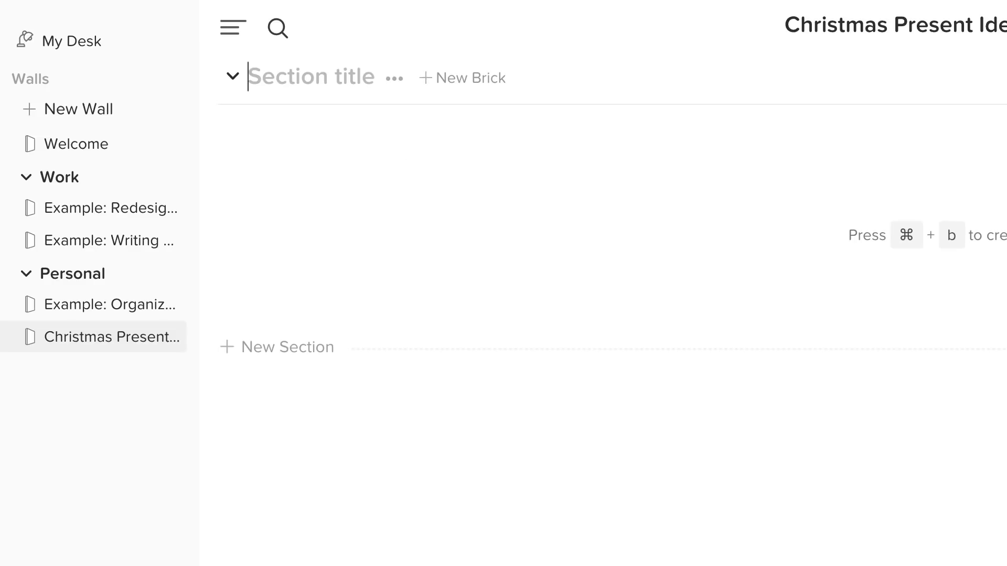
text(Family)
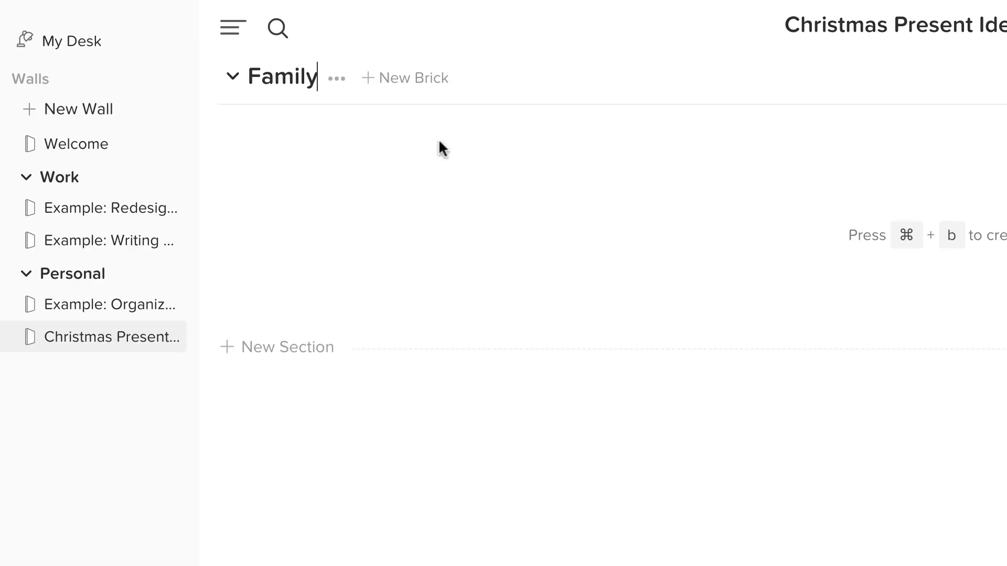
Add an empty brick under Family and start a second section named Friends
click(409, 78)
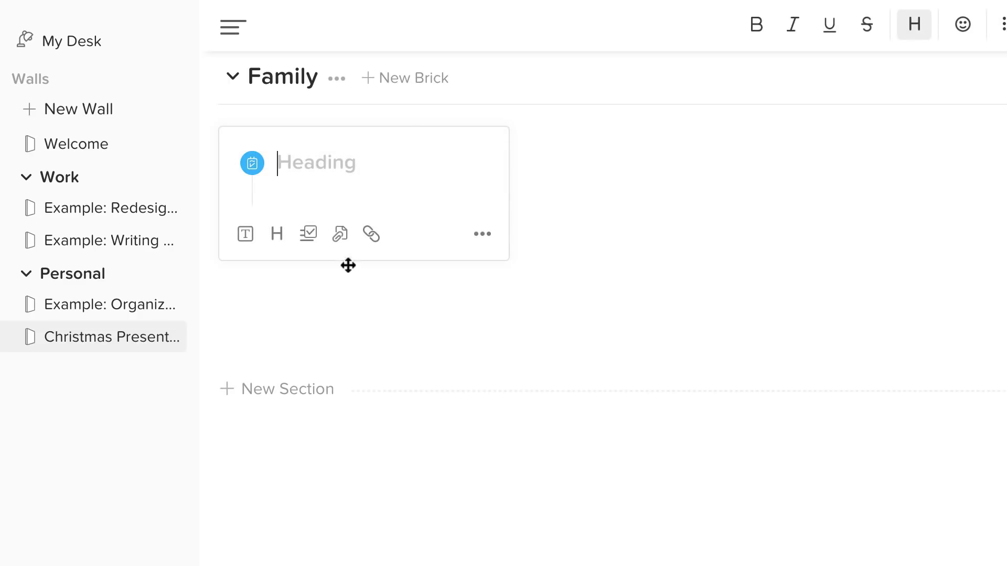
click(392, 347)
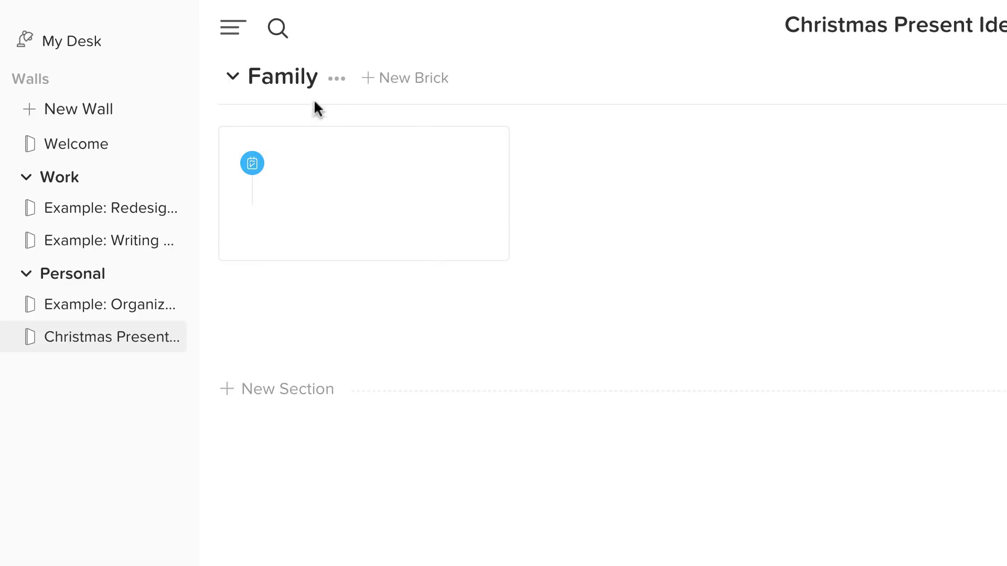
click(287, 389)
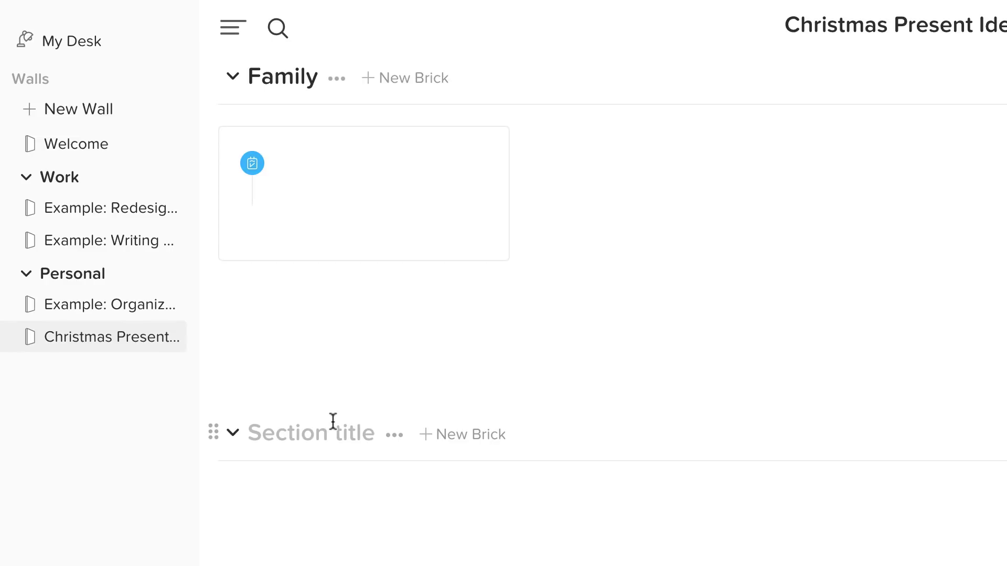
text(Fa)
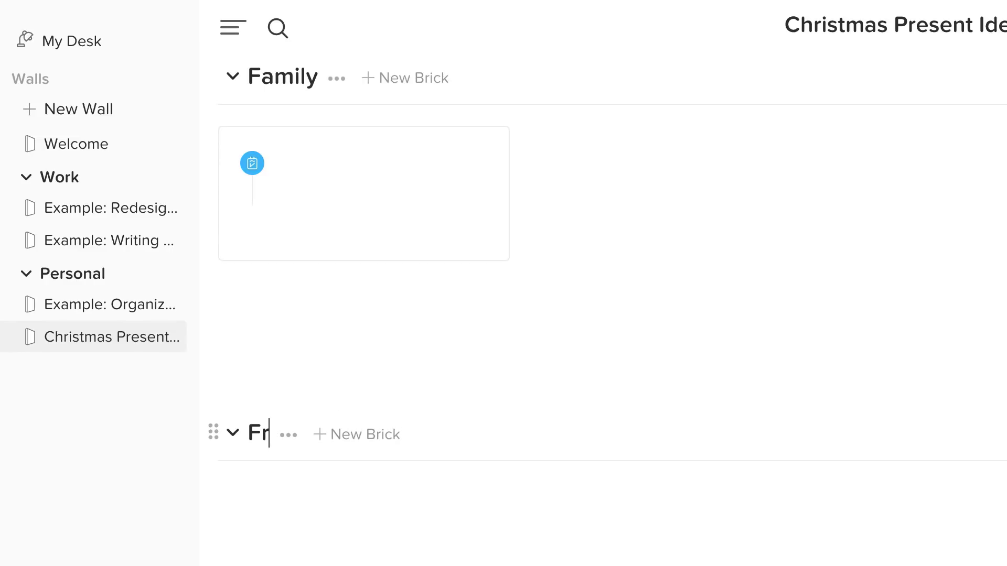
text(iends)
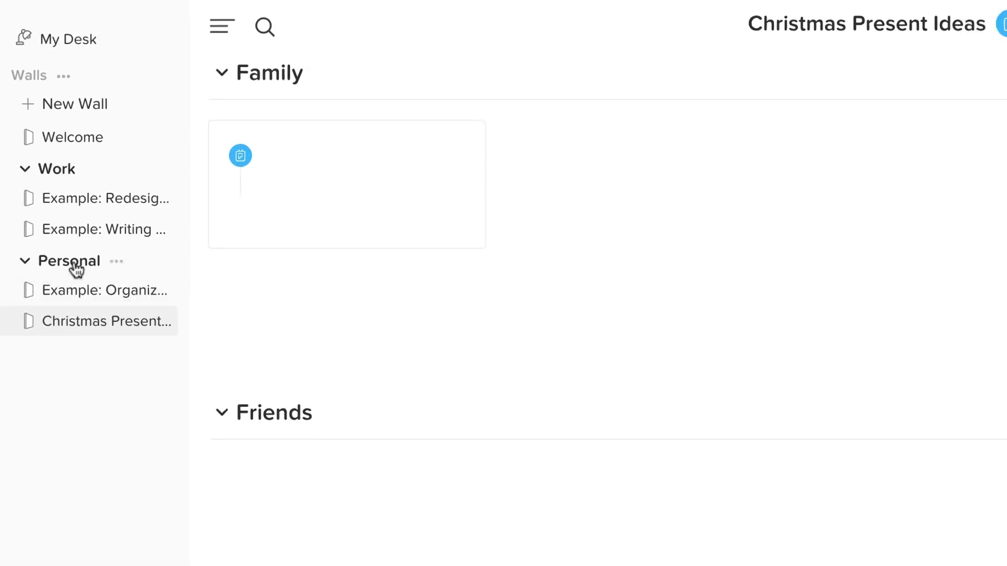
click(76, 270)
click(49, 158)
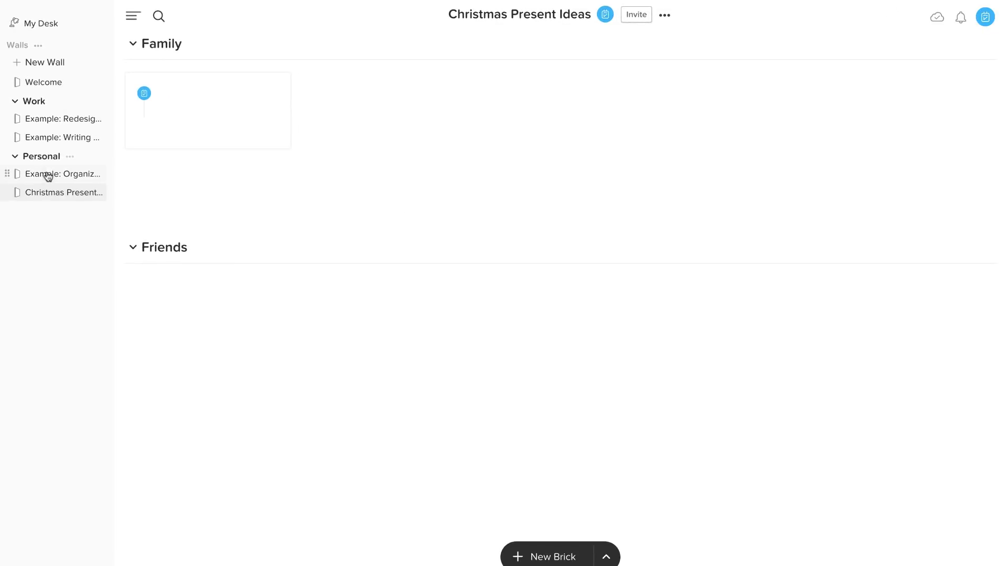
click(48, 176)
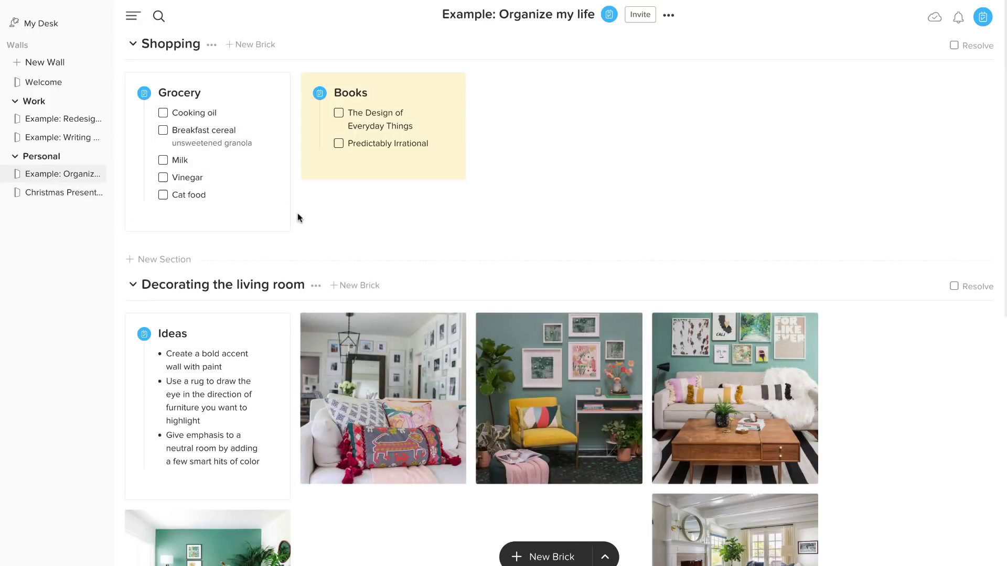
mouse_move(383, 399)
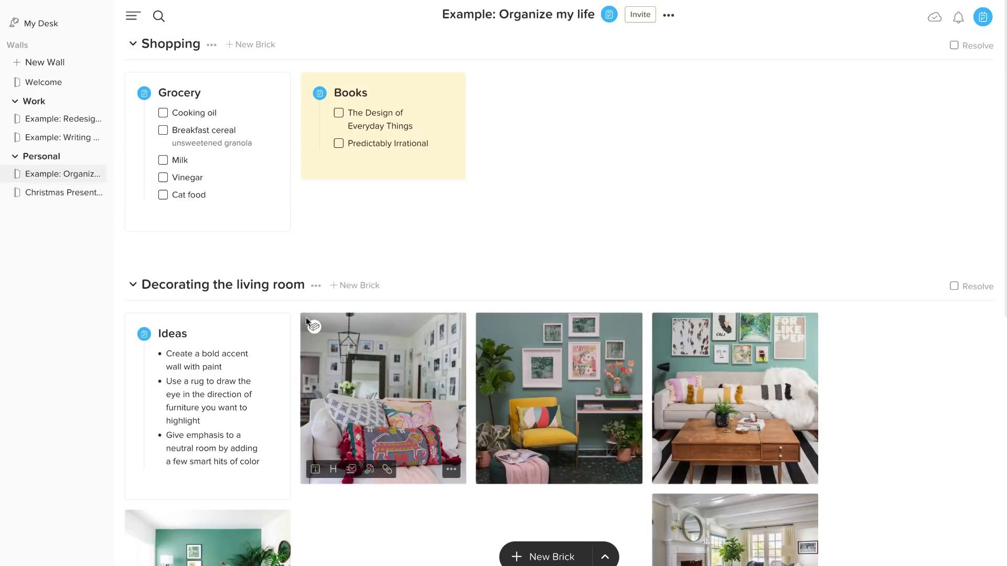
scroll(227, 266, down, 8)
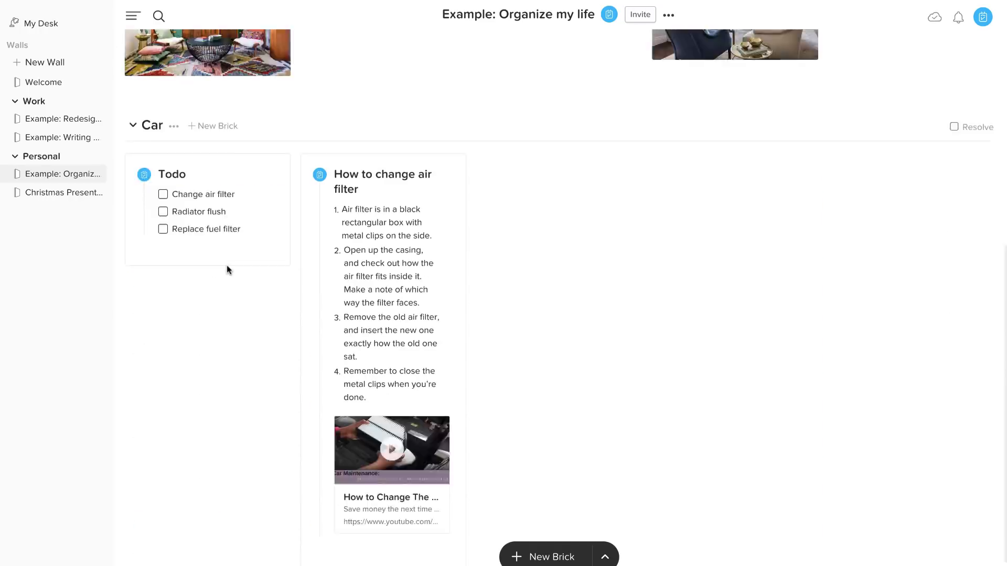
scroll(226, 265, down, 1)
scroll(227, 266, up, 5)
scroll(227, 265, up, 3)
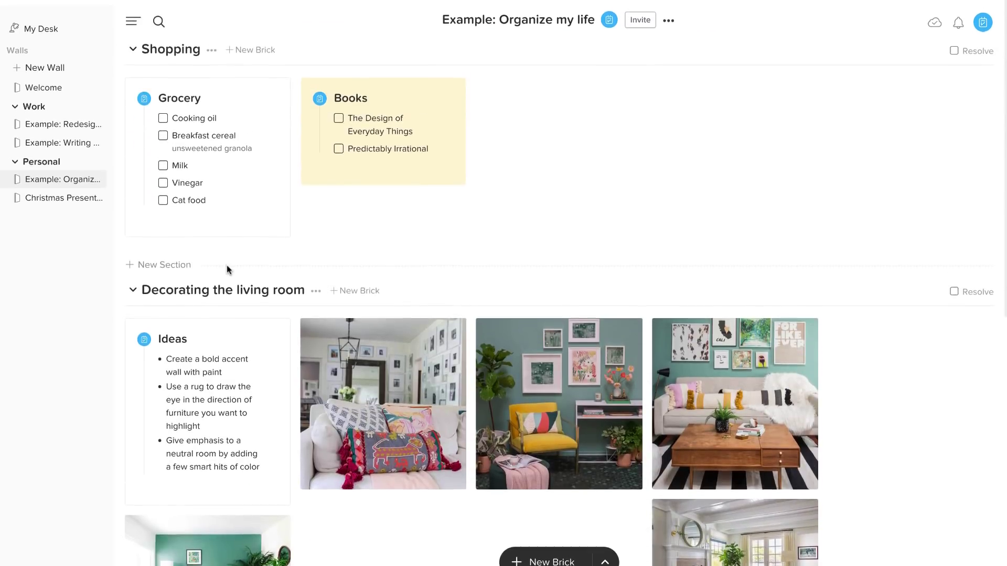
scroll(427, 213, down, 5)
scroll(400, 313, down, 3)
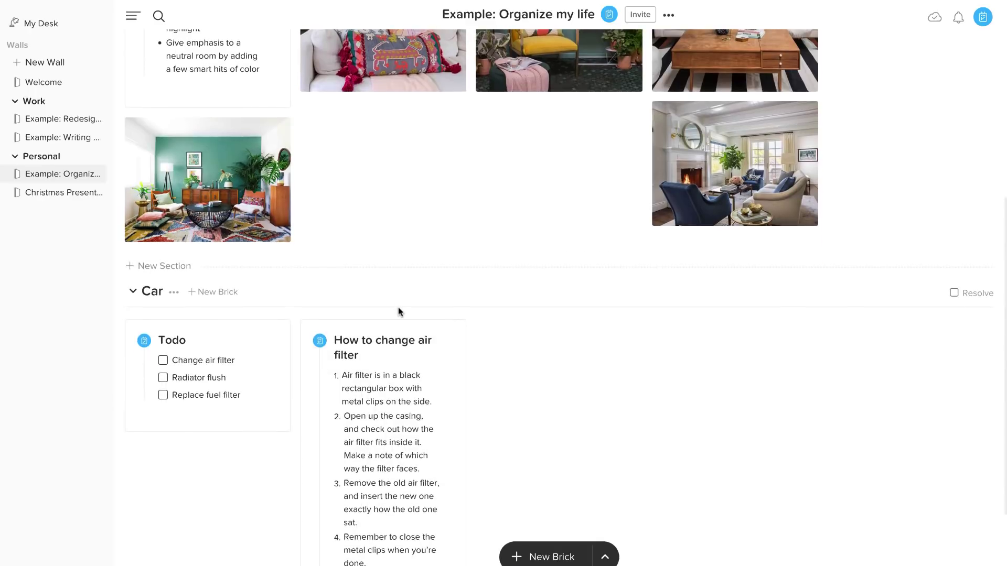
scroll(400, 312, down, 2)
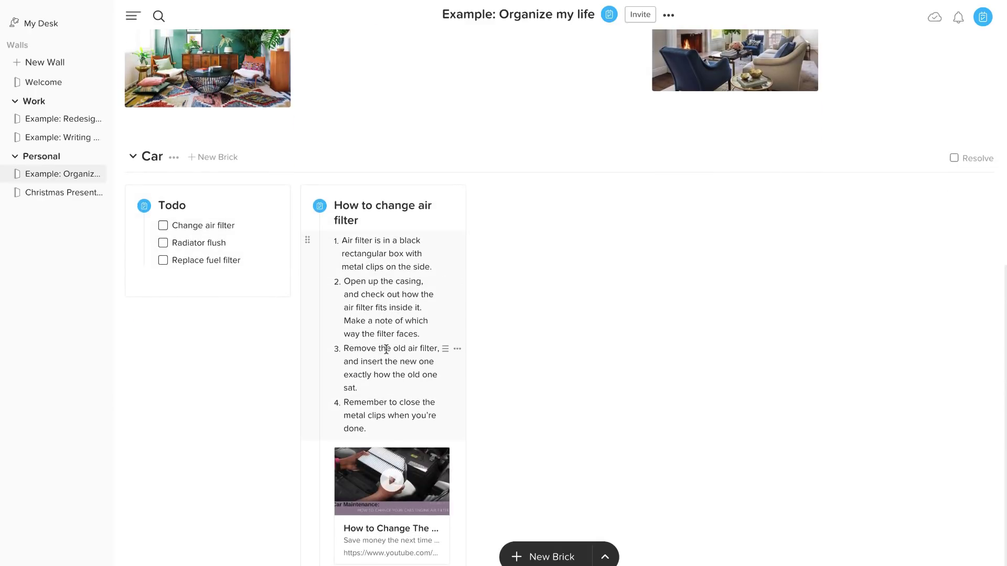
scroll(397, 357, down, 2)
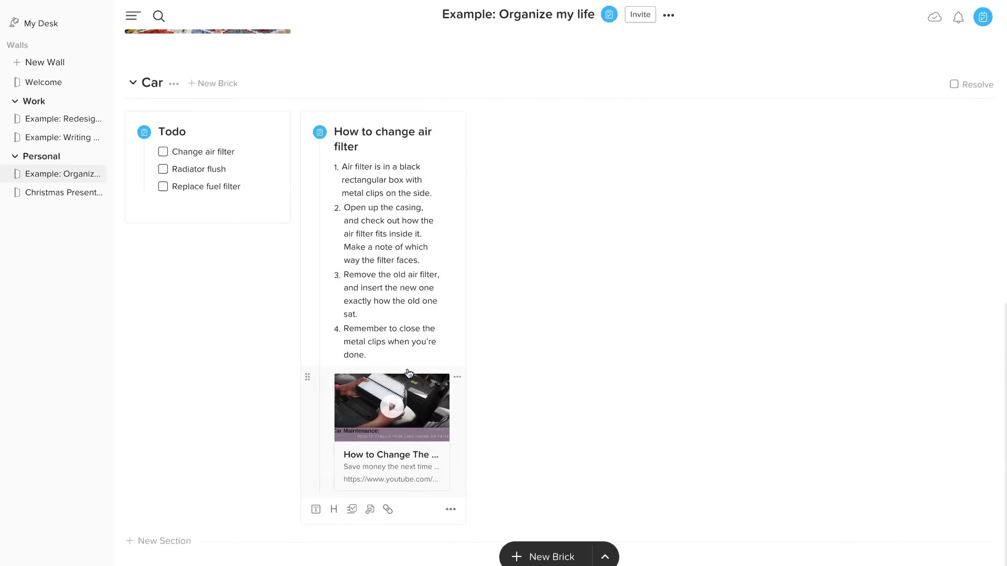
scroll(409, 374, up, 8)
scroll(410, 374, up, 1)
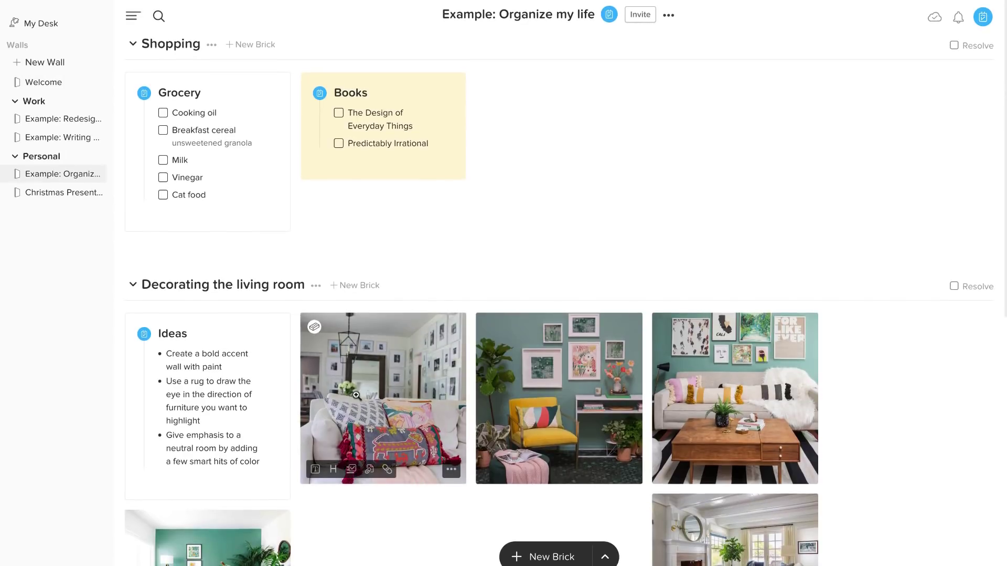
Return to Christmas Present Ideas, leave fullscreen, paste the product link and reload
click(61, 192)
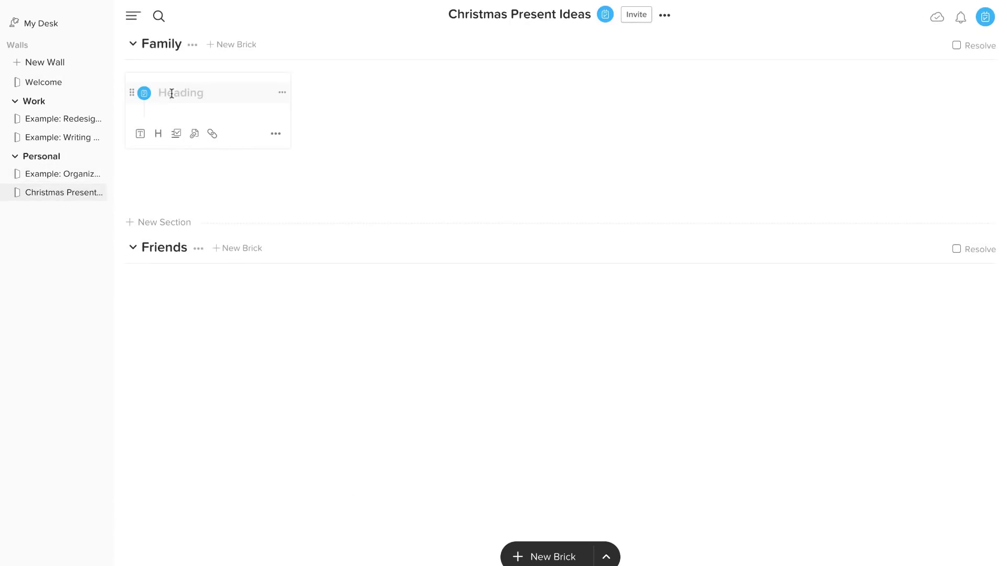
click(171, 93)
text(Antonia)
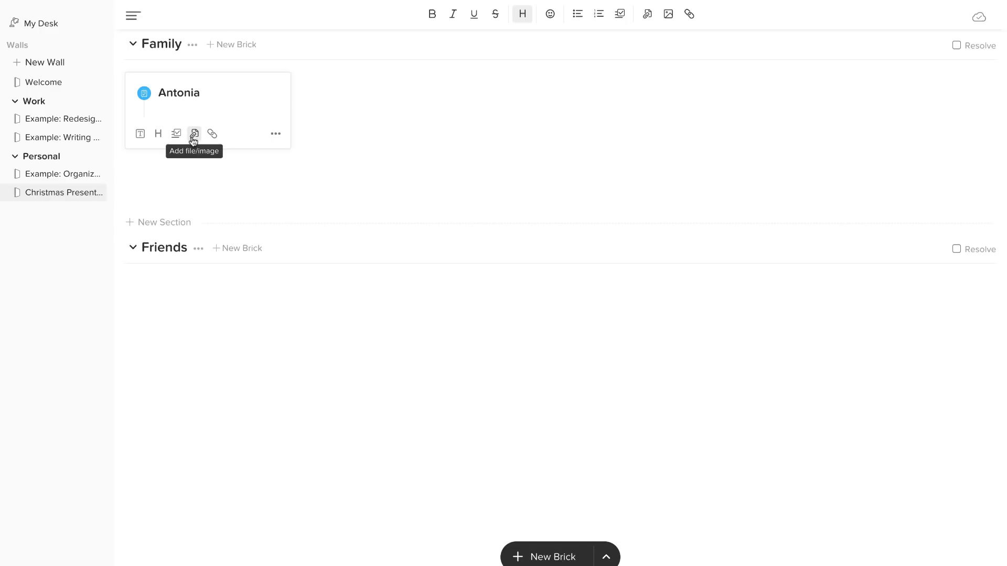
mouse_move(35, 2)
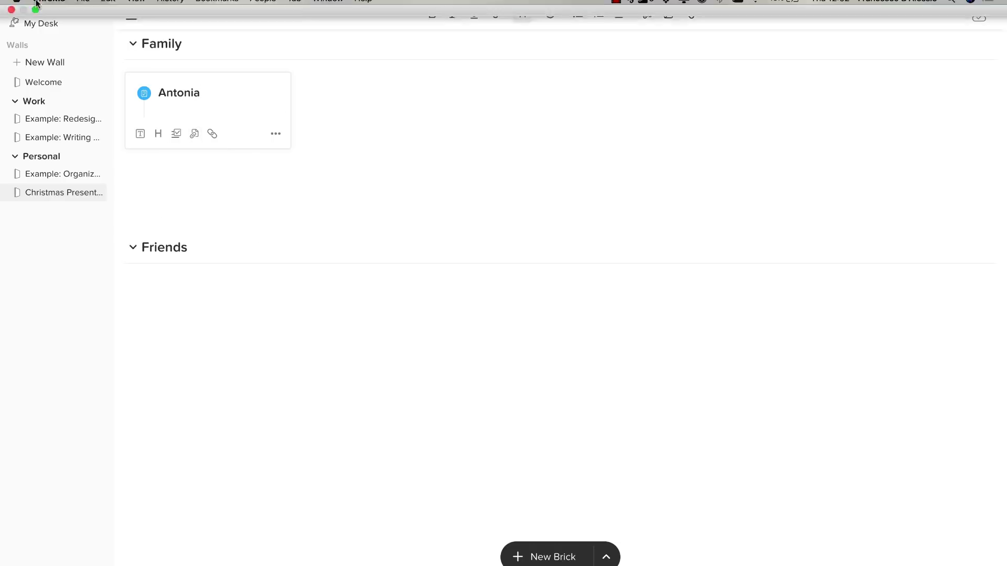
click(36, 20)
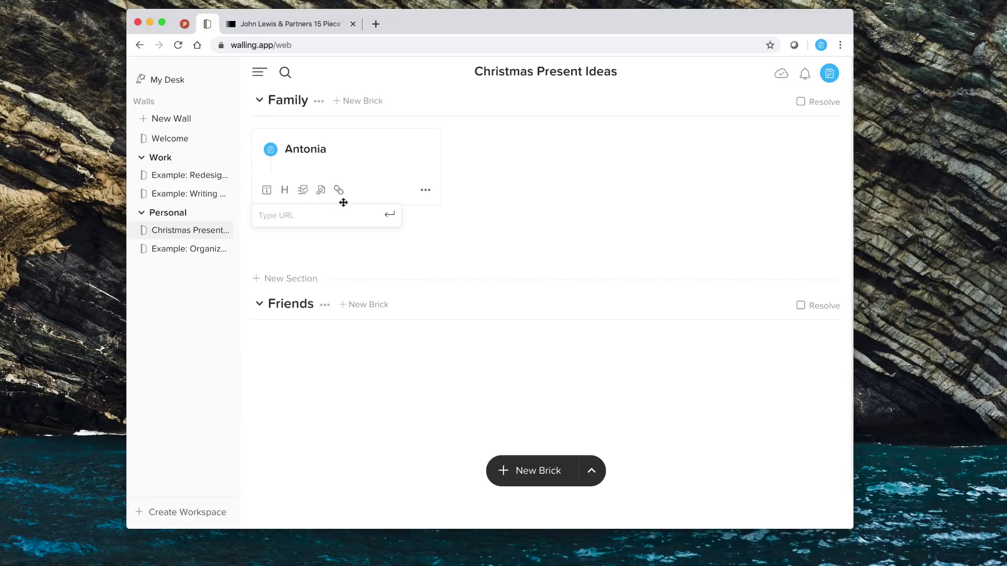
key(super+v)
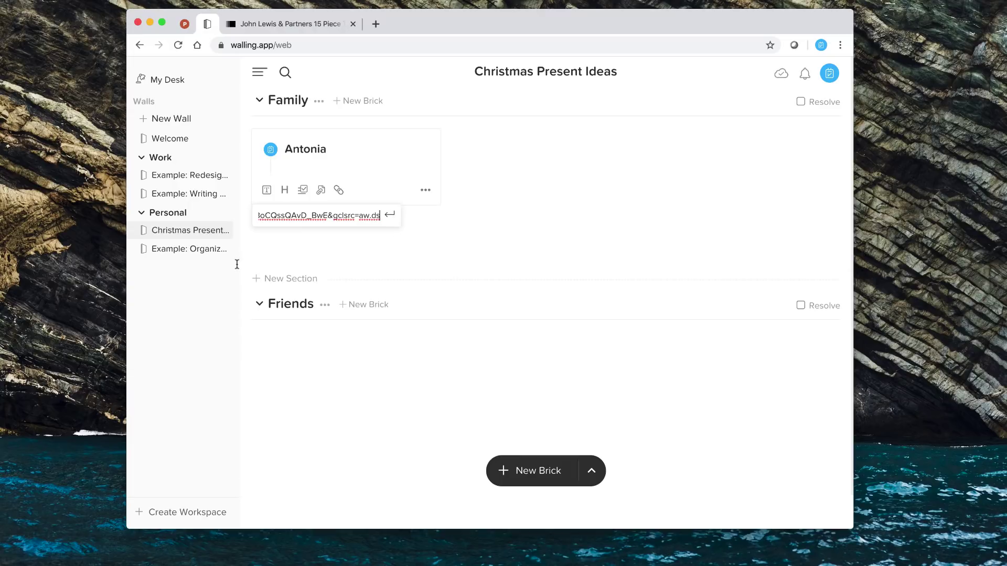
click(178, 45)
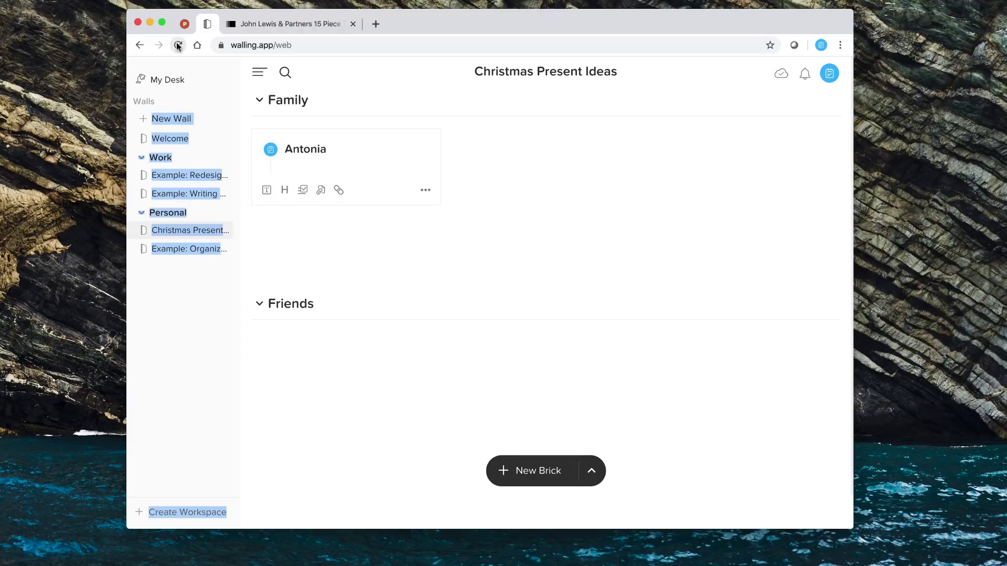
click(306, 251)
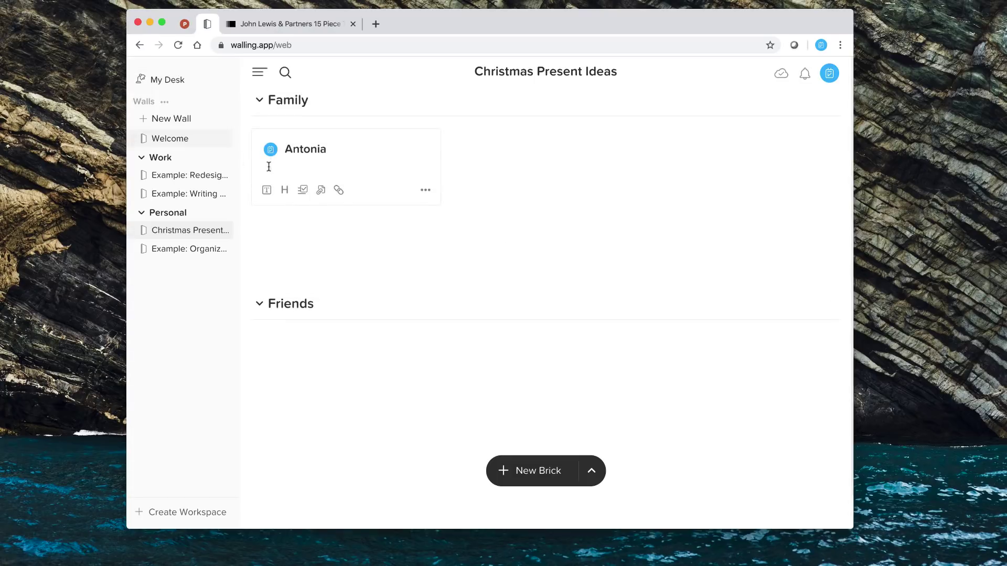
Paste the tea-set product link as text into the Antonia brick
click(324, 168)
key(super+v)
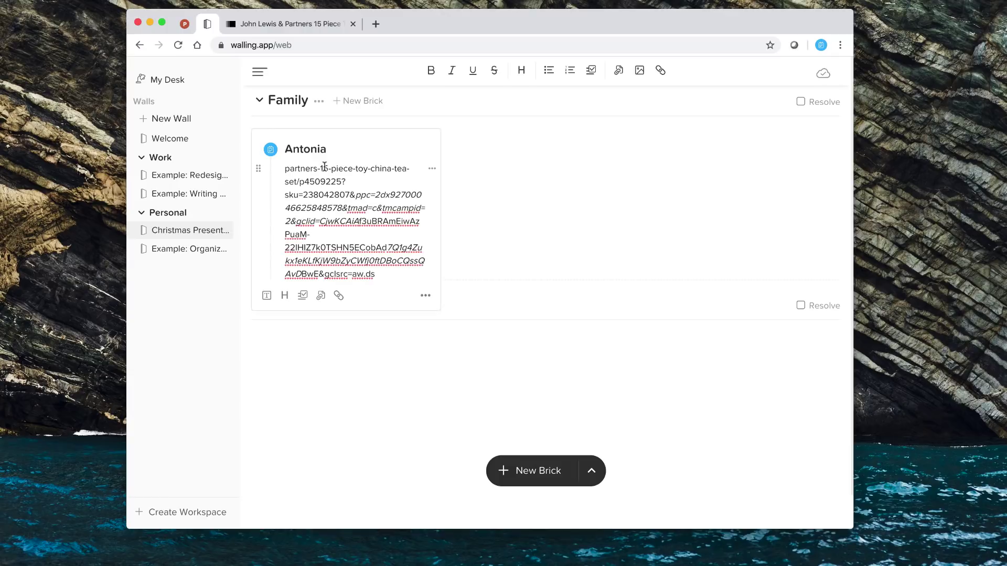
key(Escape)
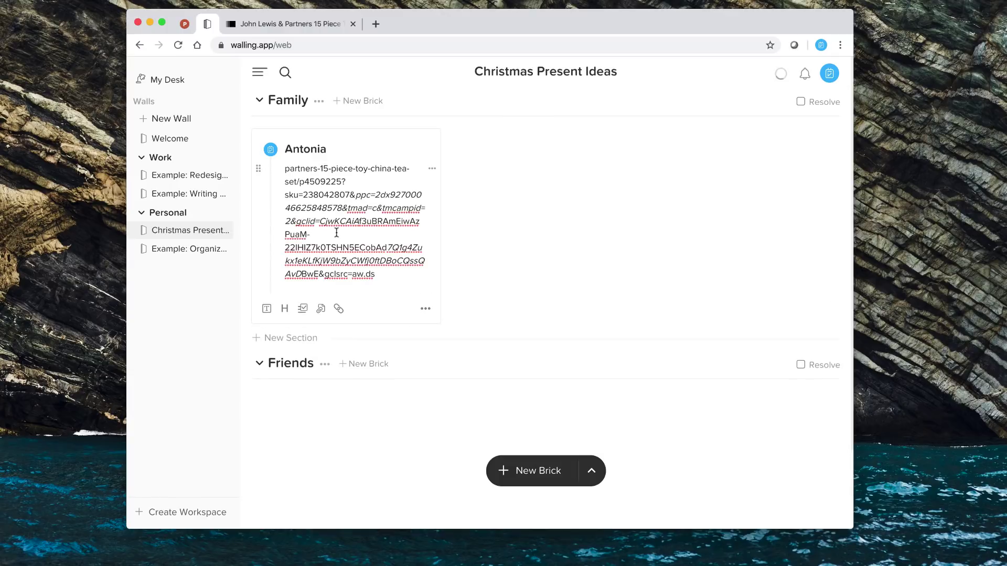
scroll(331, 306, down, 1)
Try attaching the tea-set link through the brick's link field, then reload the wall
click(339, 289)
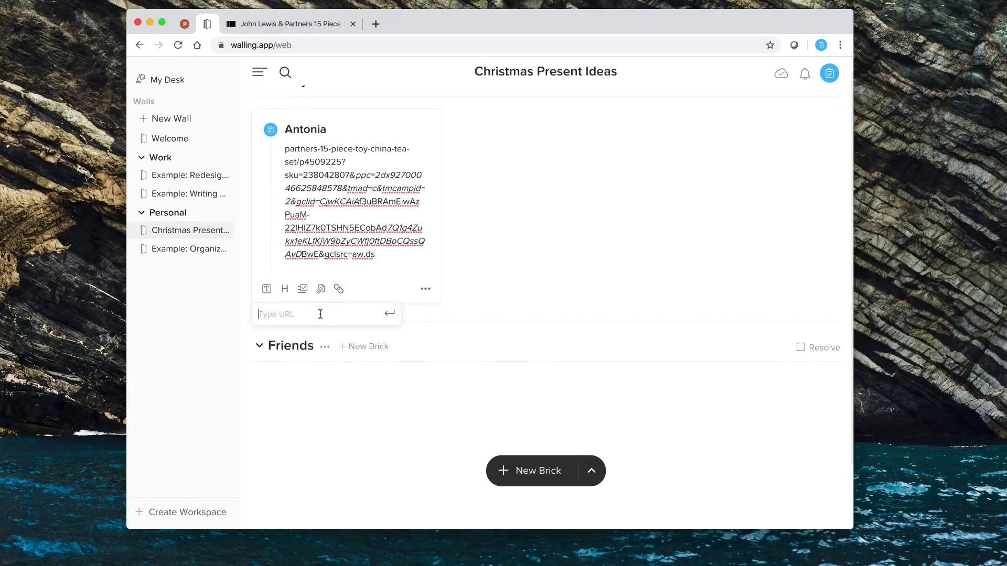
key(super+v)
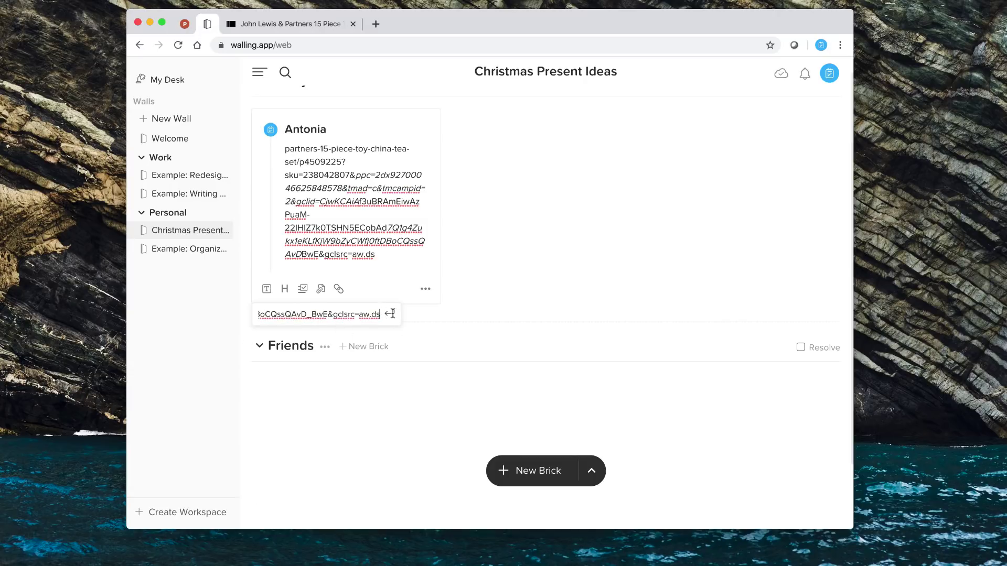
click(390, 315)
click(338, 290)
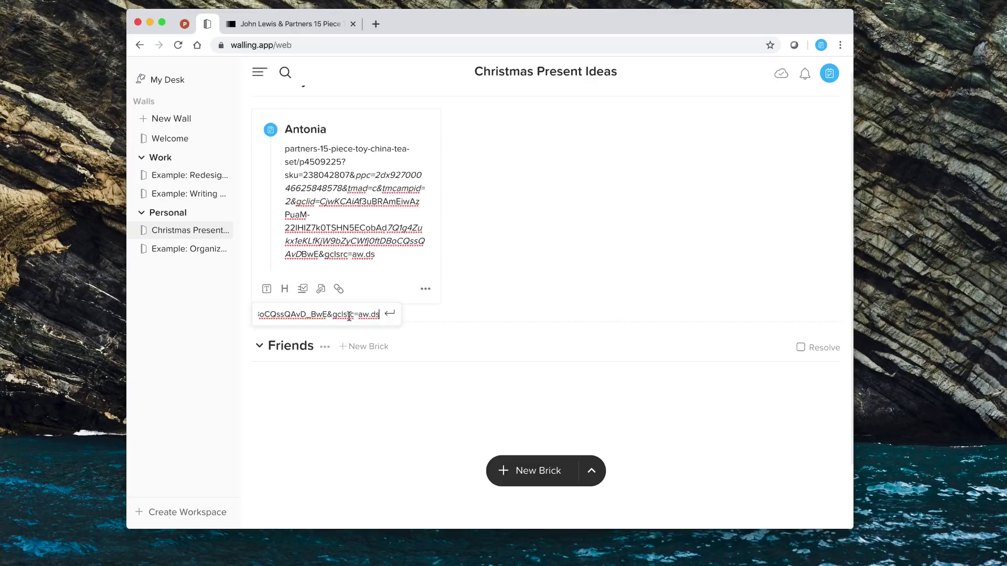
click(179, 45)
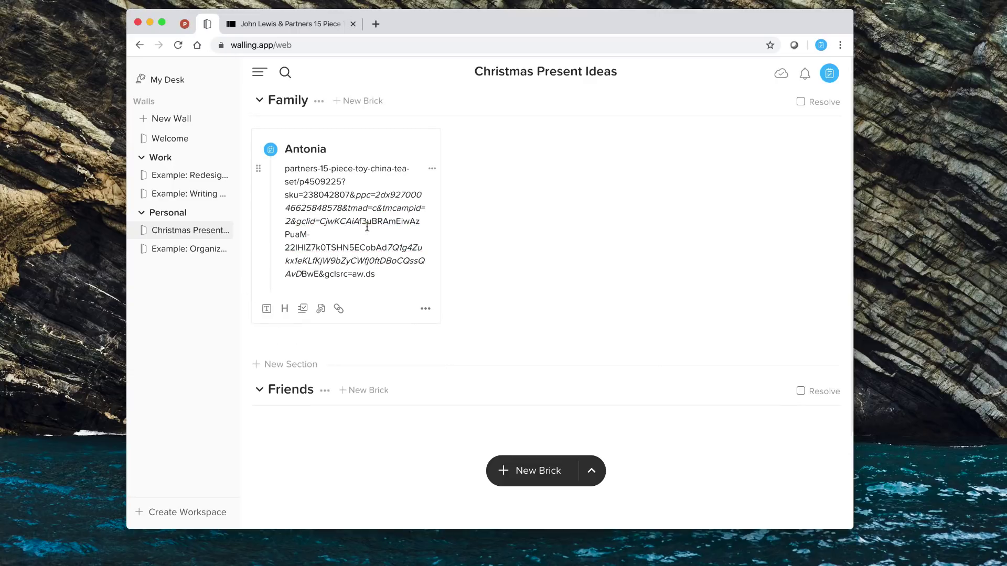
Replace the Antonia brick's link text with the saved John Lewis toy china tea-set photo
triple_click(346, 229)
key(BackSpace)
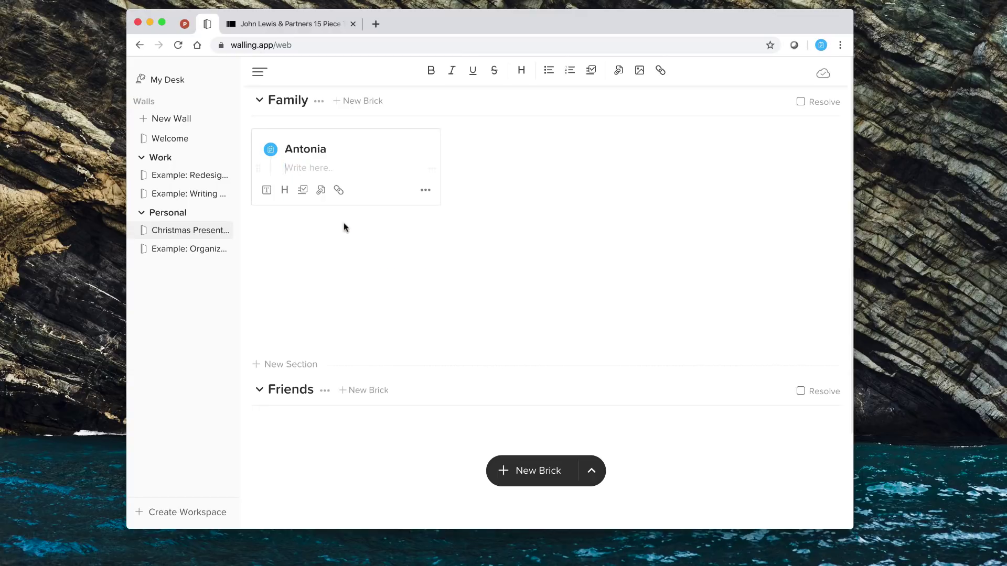
click(290, 23)
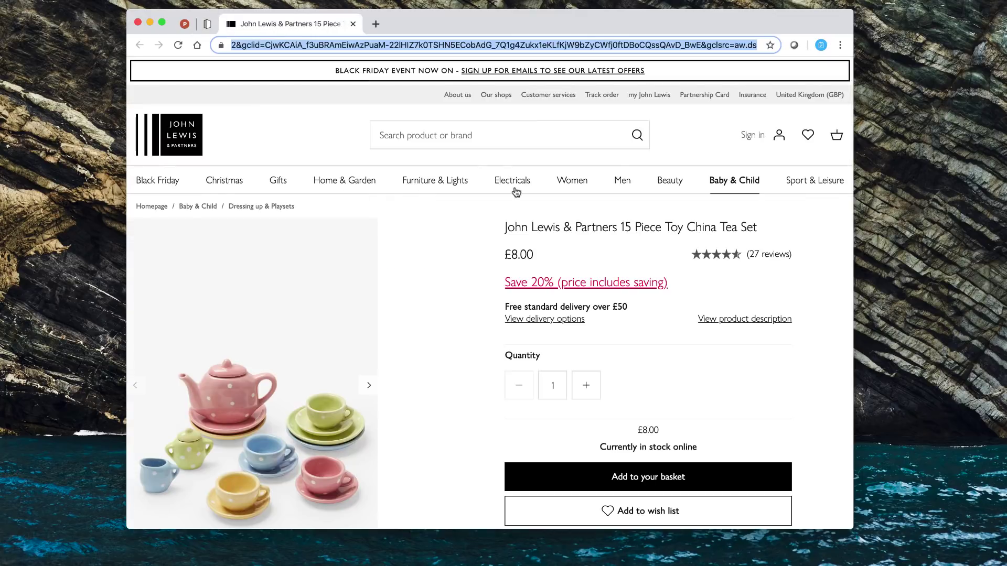
right_click(276, 321)
click(331, 339)
key(Return)
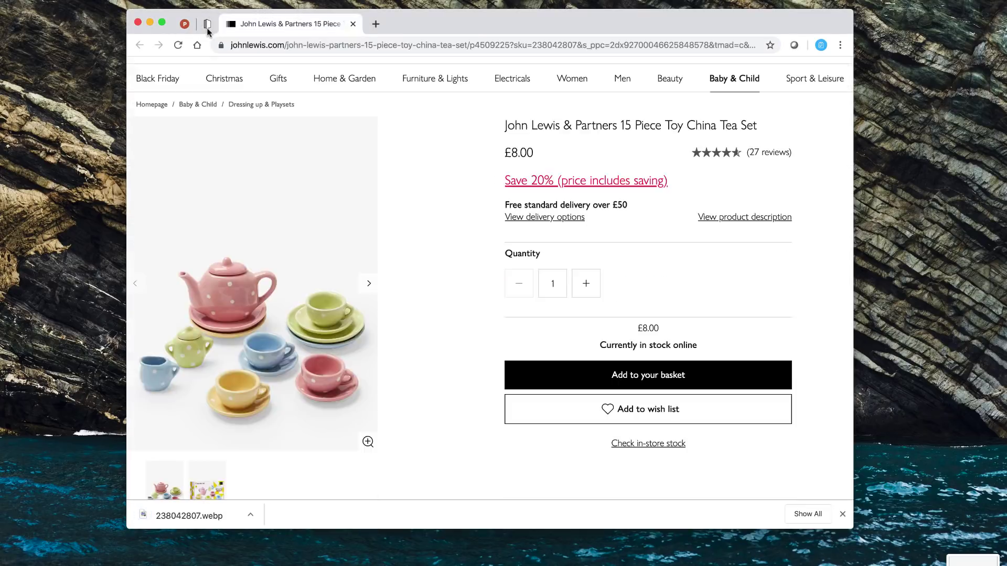
click(207, 24)
drag(189, 516, 309, 166)
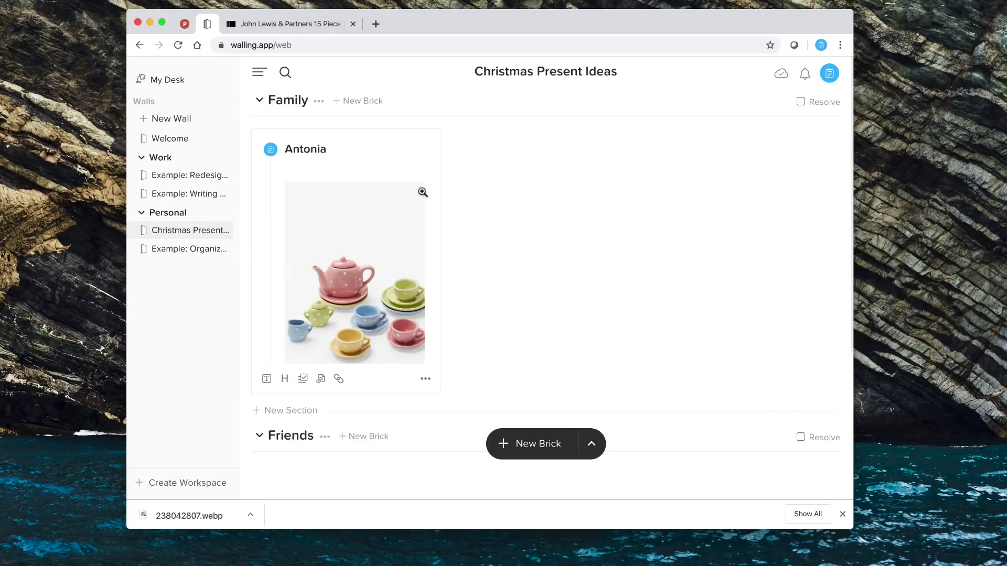
Delete the blank line above the tea-set photo and begin a 'Tea Se…' heading below it
click(303, 167)
key(BackSpace)
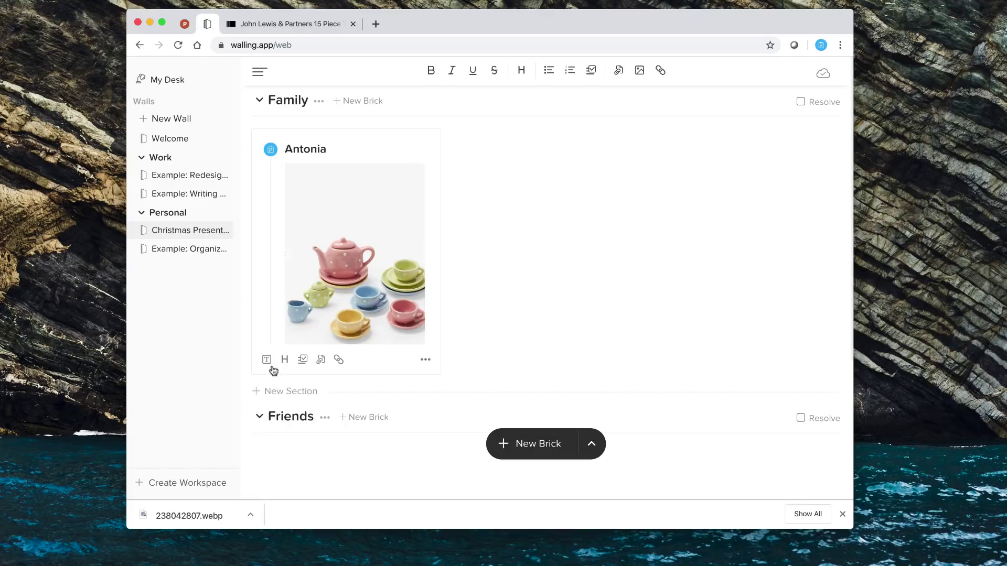
click(163, 22)
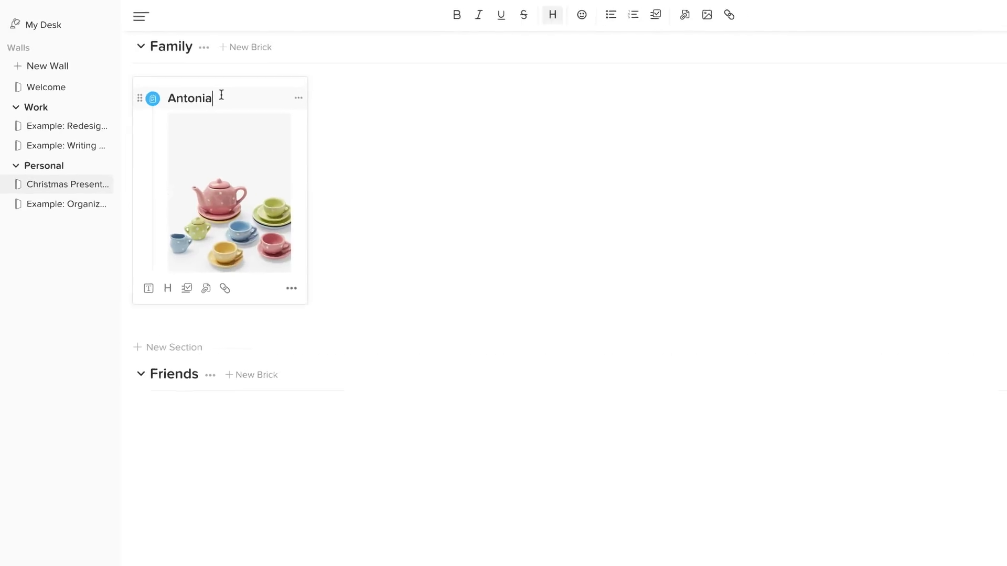
key(Return)
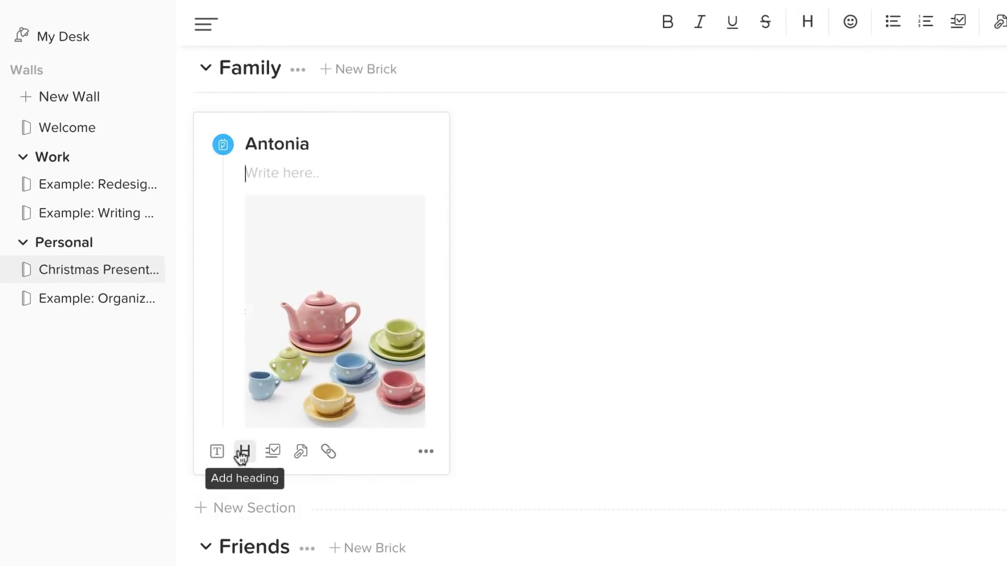
click(244, 452)
mouse_move(281, 450)
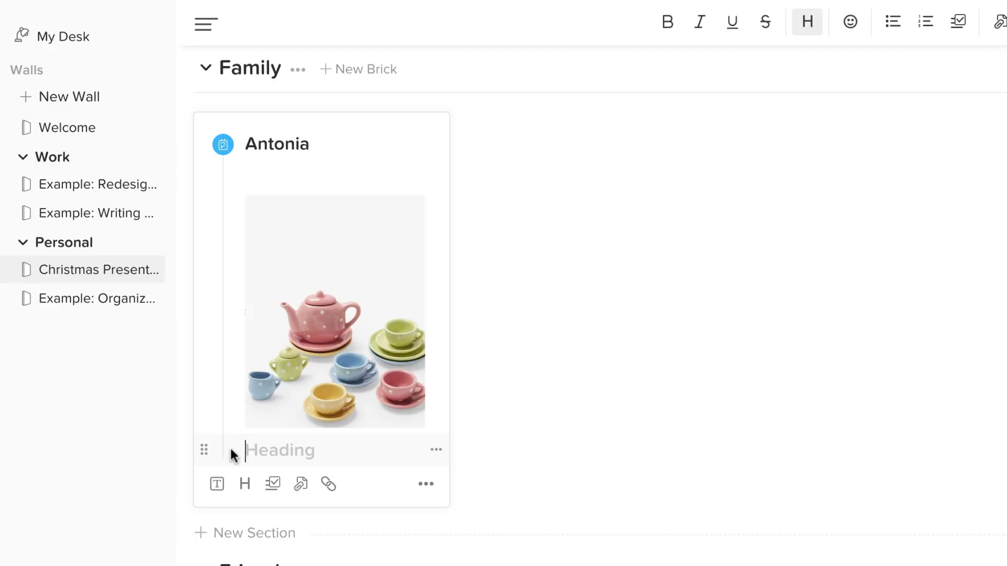
text(Tea Se)
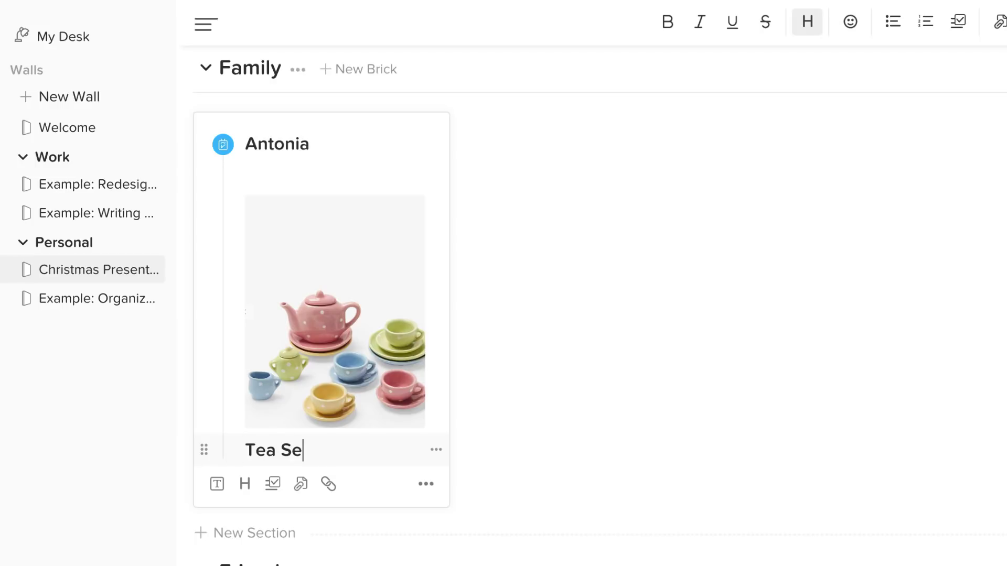
text(at f)
text(John Le)
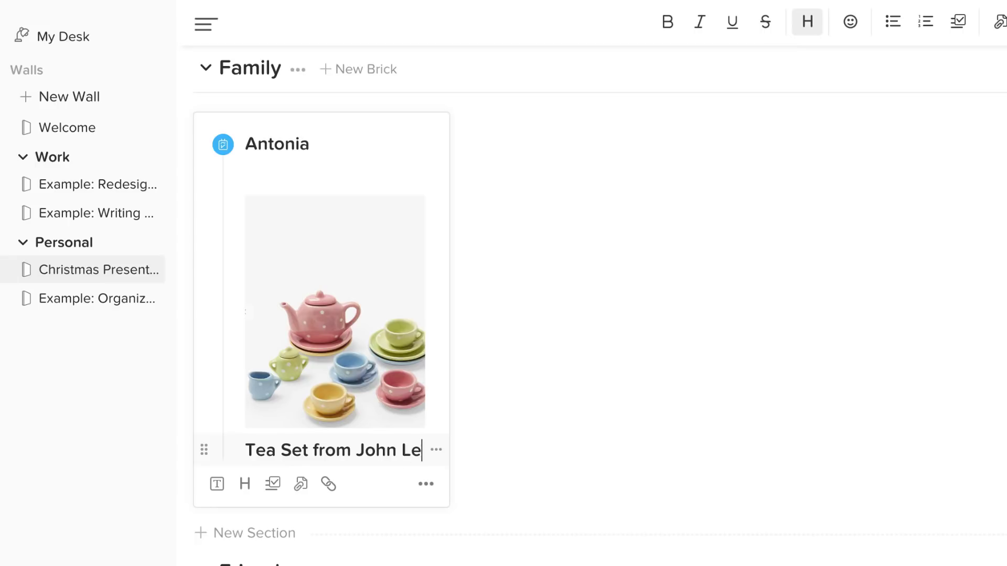
text(wis)
Resolve the Antonia brick and expand Family's Resolved (1) list to show it
click(471, 499)
click(306, 166)
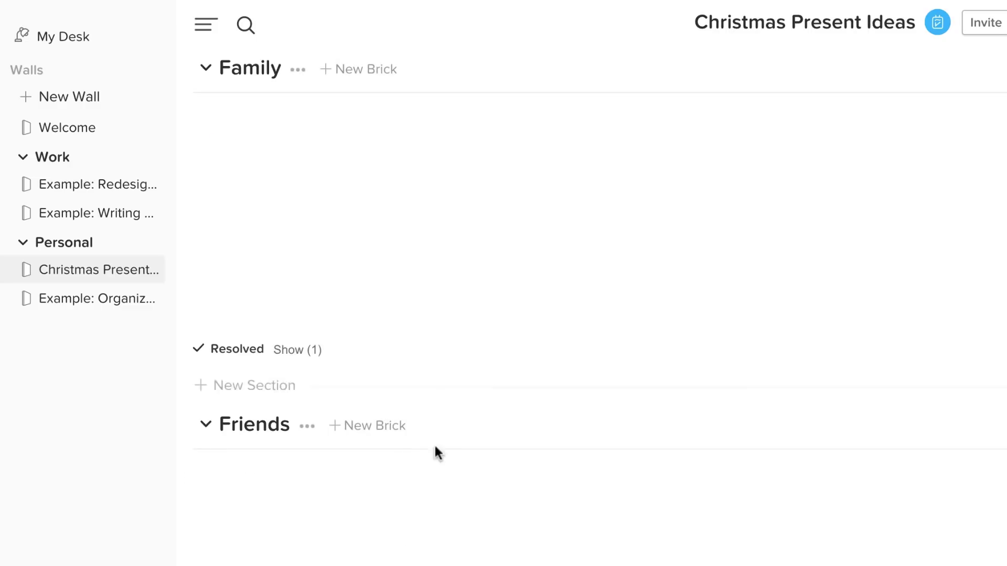
click(293, 350)
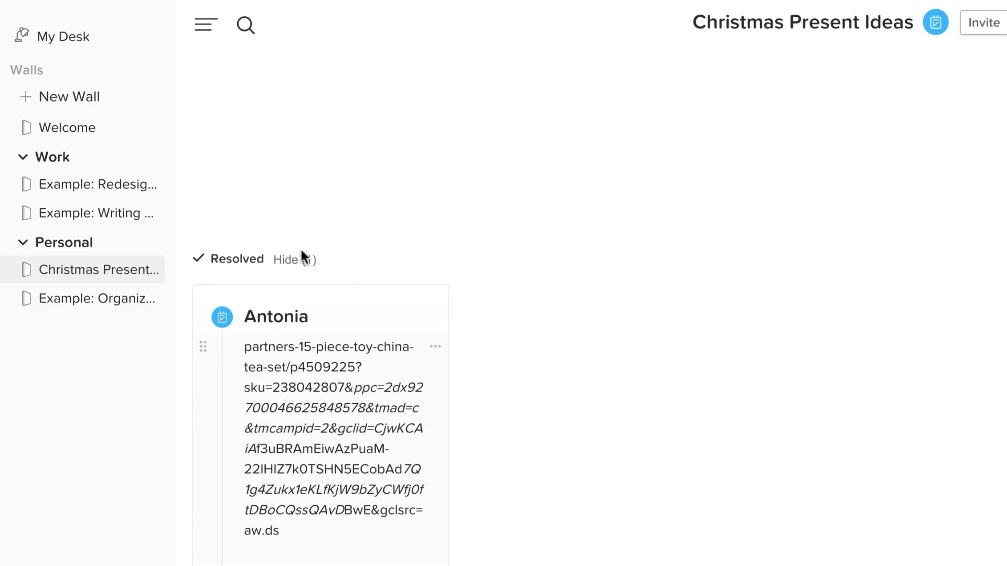
click(284, 350)
click(298, 351)
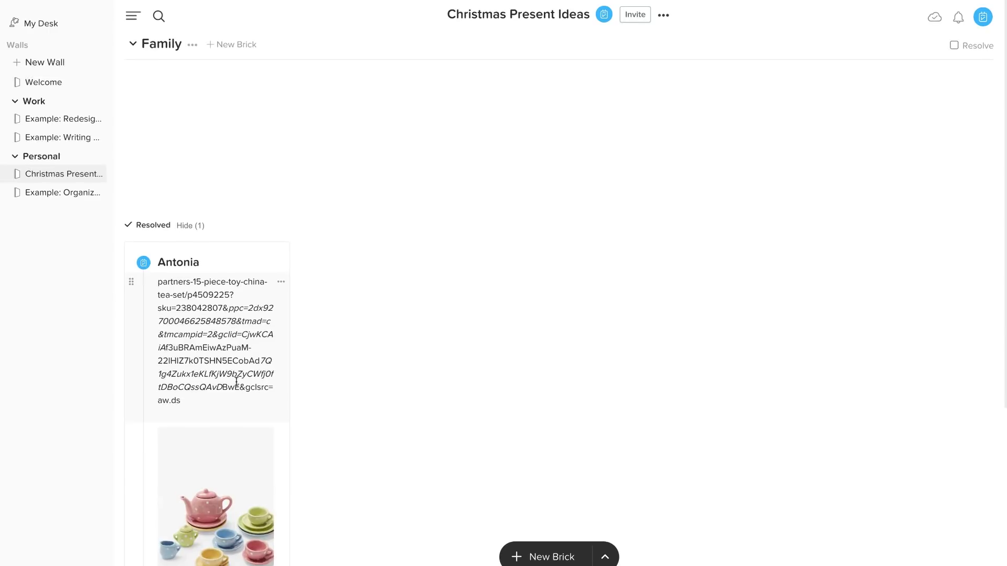
scroll(237, 383, down, 3)
scroll(237, 384, down, 2)
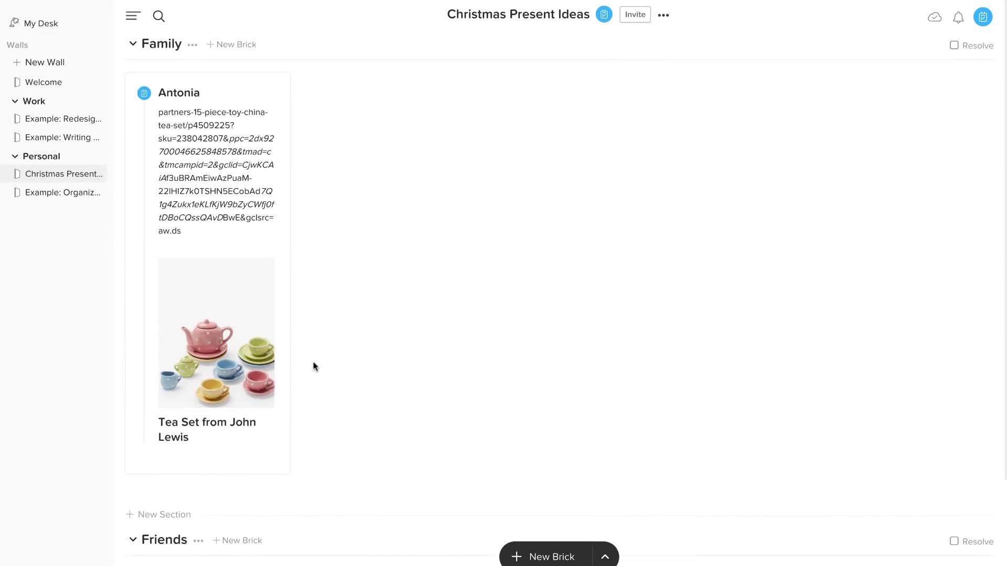
scroll(315, 366, down, 1)
click(275, 427)
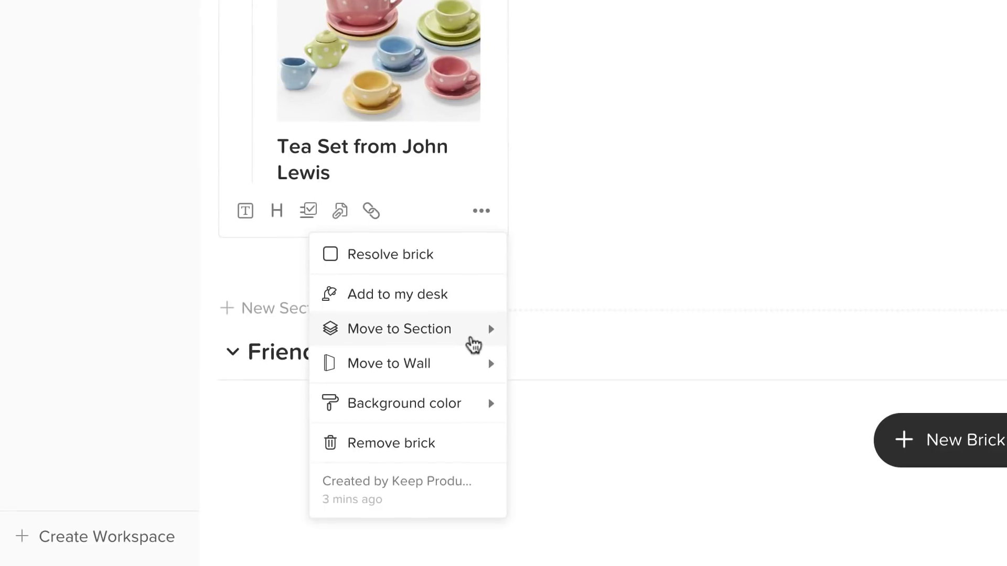
click(473, 339)
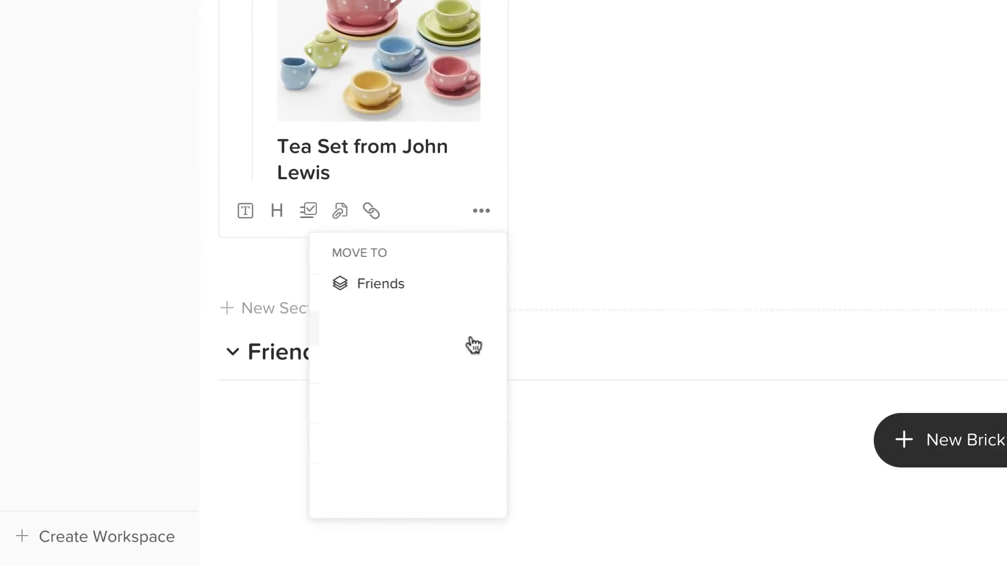
click(425, 285)
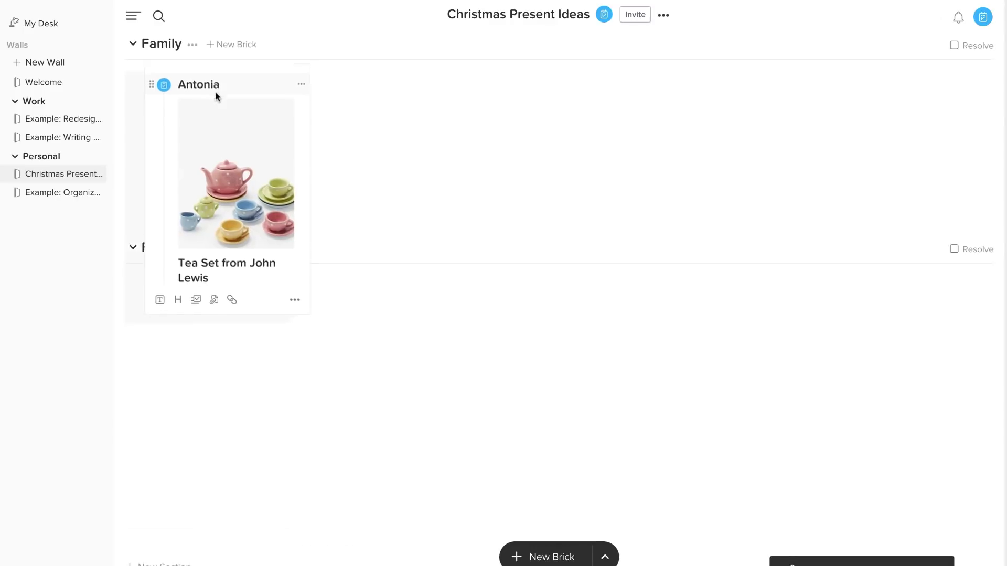
drag(216, 96, 193, 75)
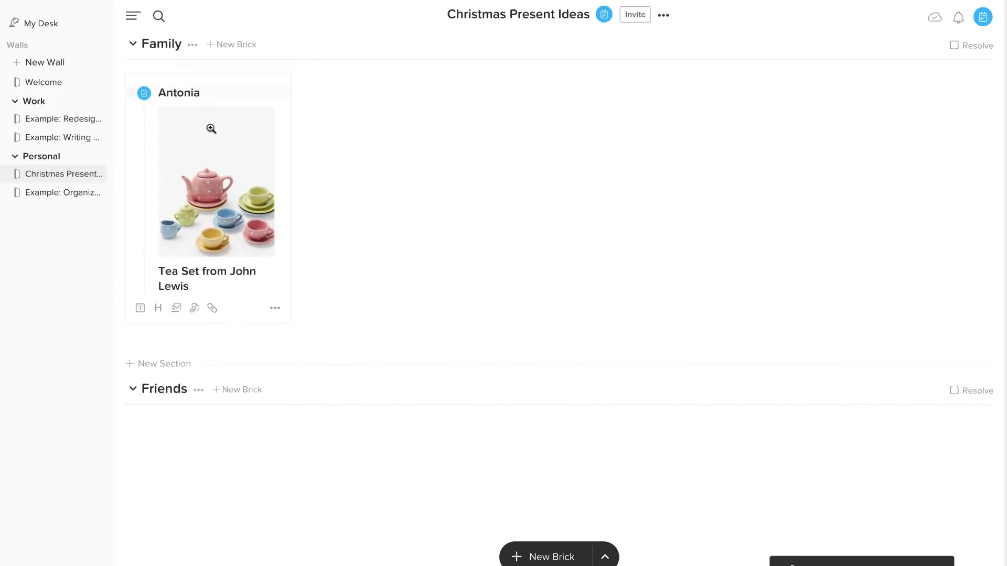
click(276, 308)
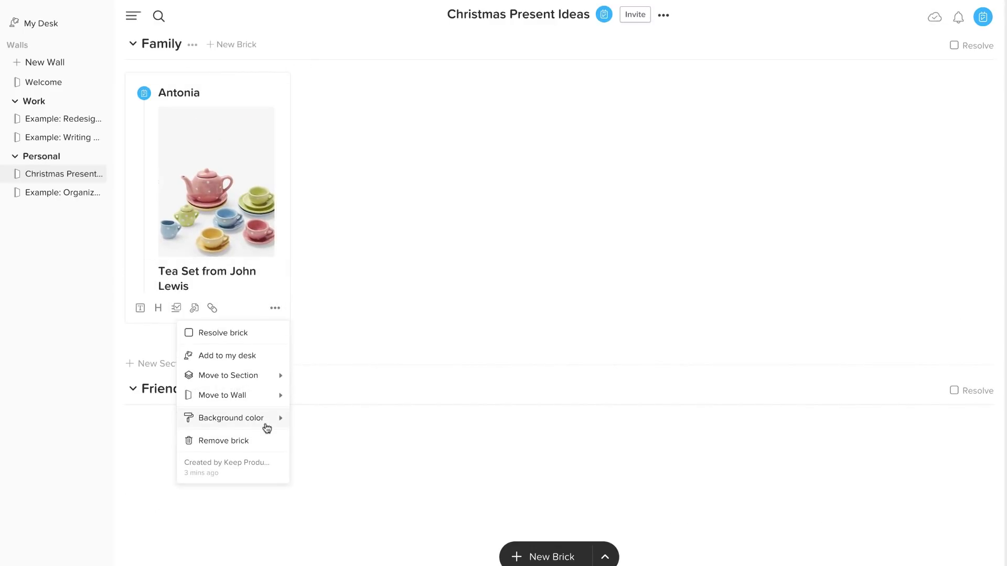
click(267, 398)
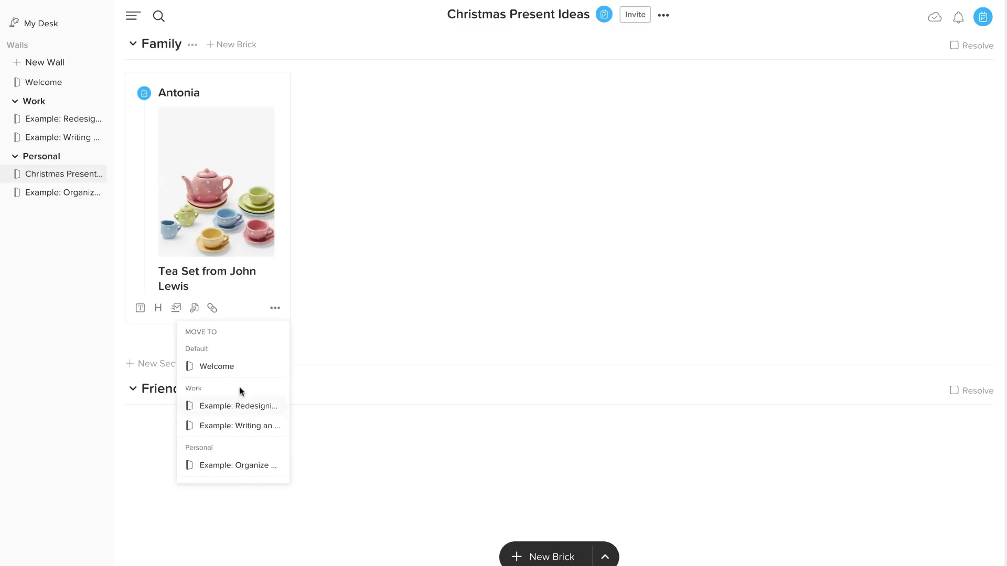
click(198, 341)
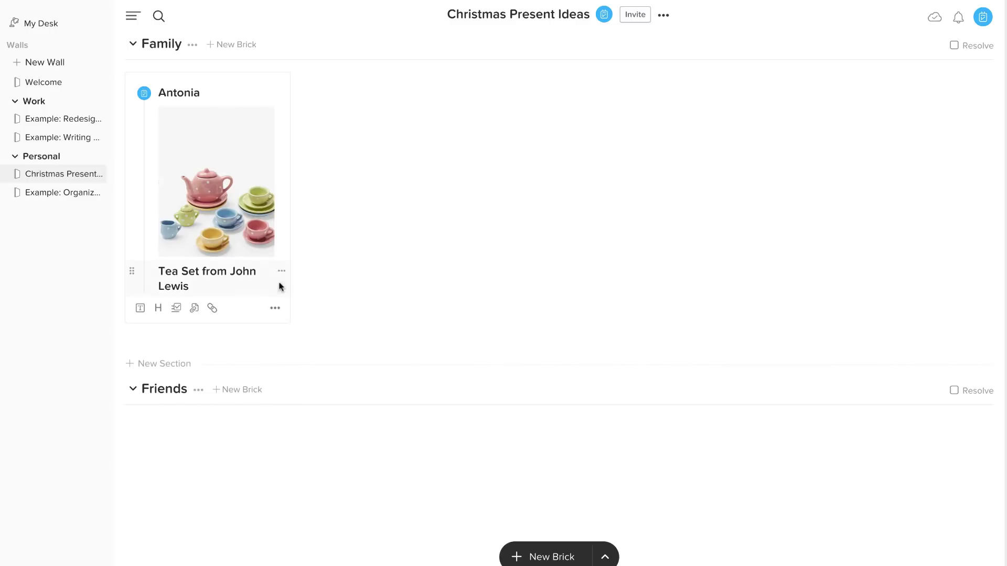
Set the tea-set brick's background colour to mint, then add it to My Desk
click(275, 309)
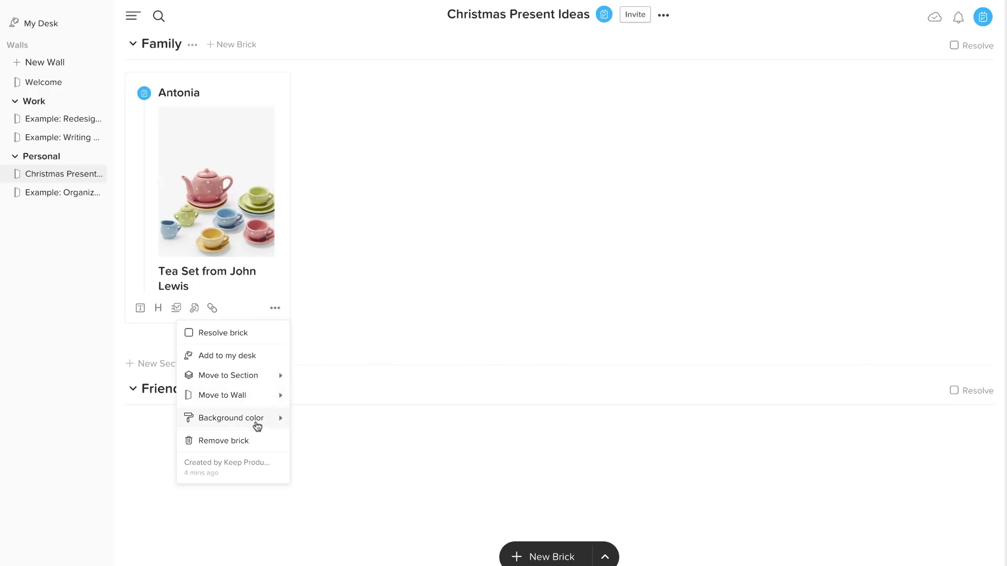
click(256, 422)
click(236, 370)
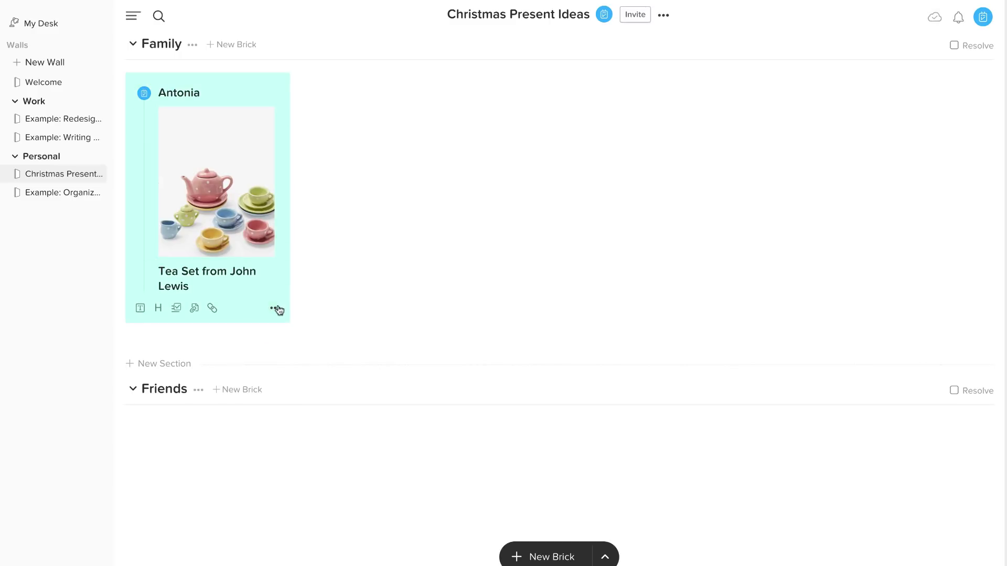
click(275, 309)
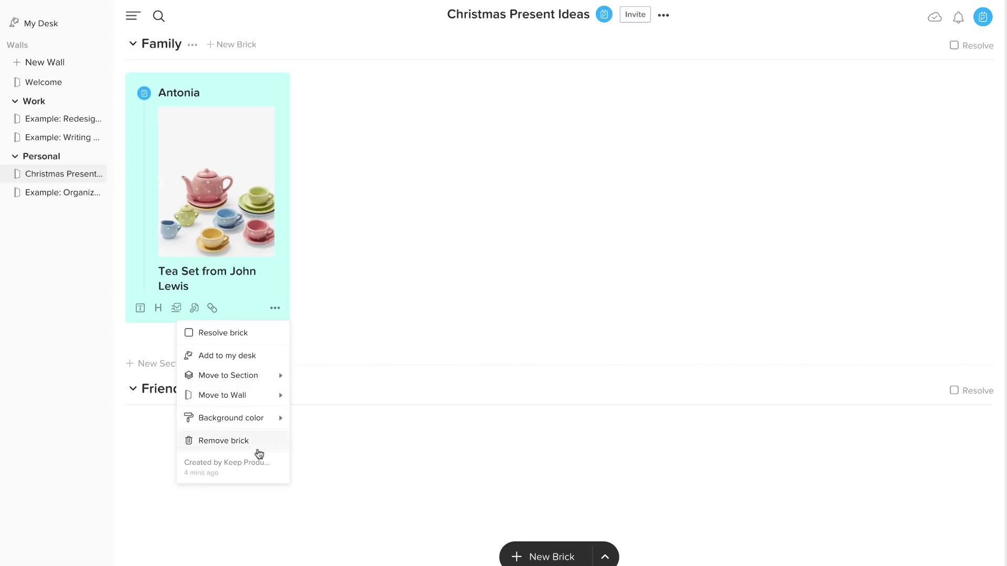
click(269, 362)
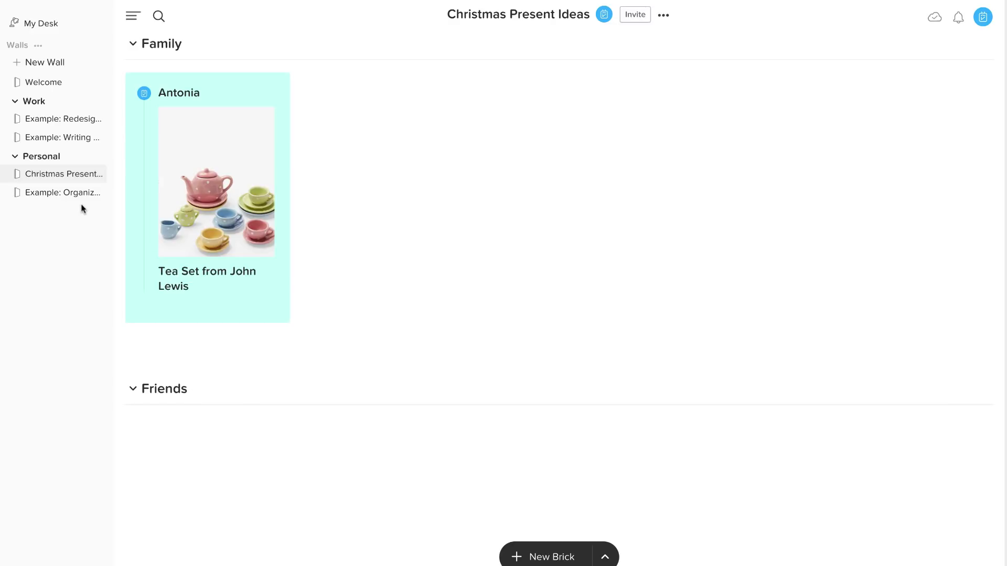
Create a To-Do Course wall in Work, name its section 'Things to Do', and add a brick
click(46, 63)
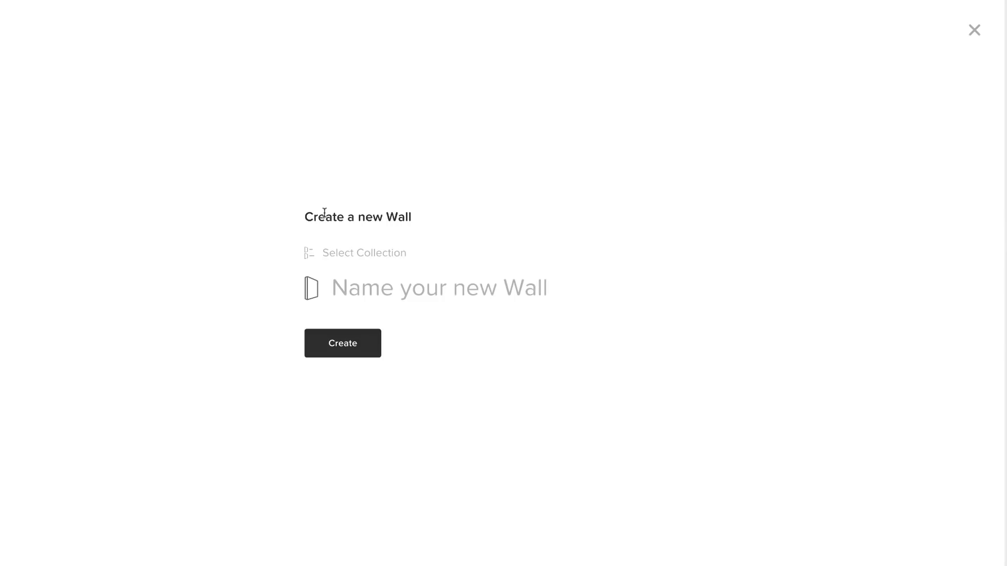
text(To-Do Course)
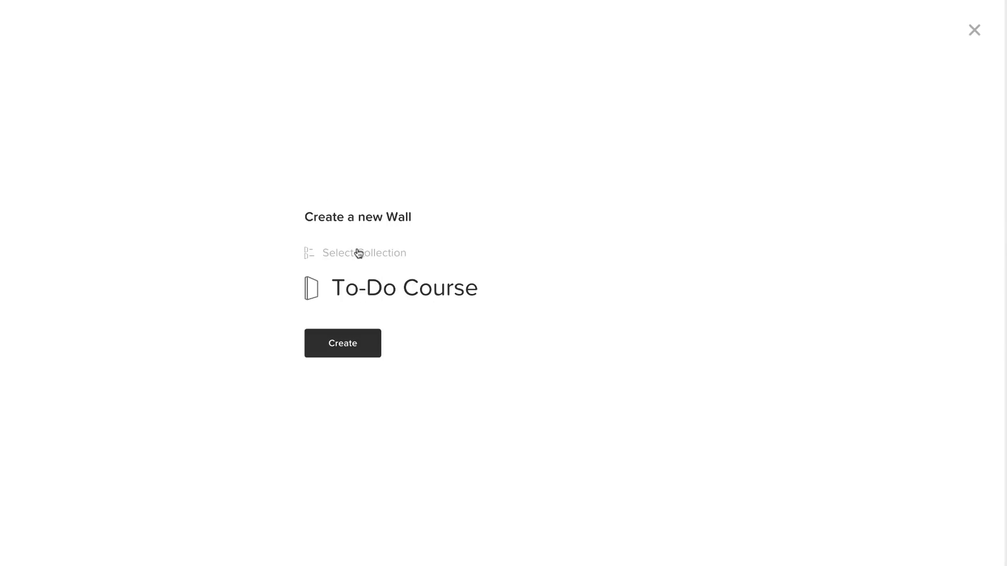
click(358, 253)
click(355, 302)
click(367, 343)
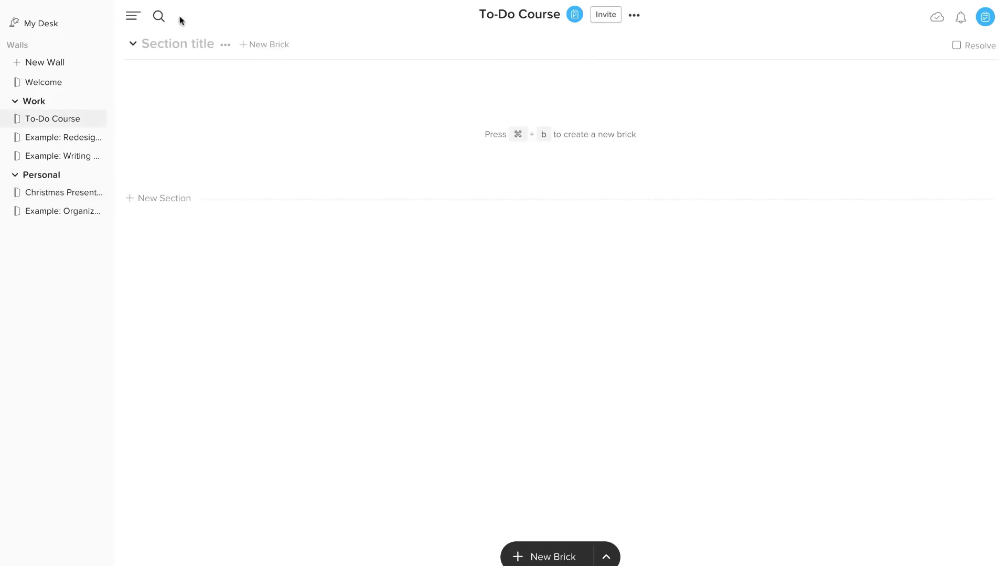
mouse_move(177, 43)
text(Things to Do)
key(Return)
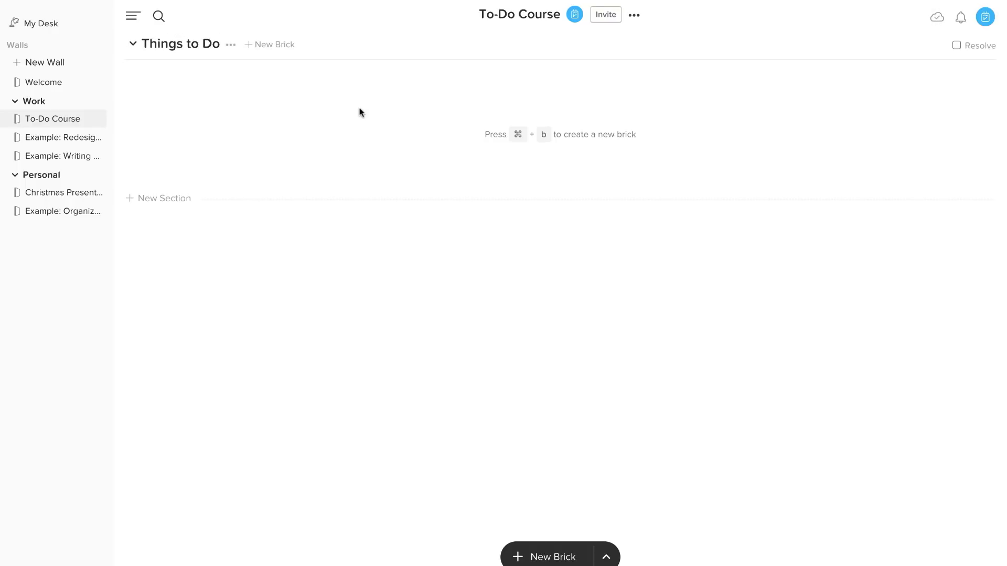
key(super+b)
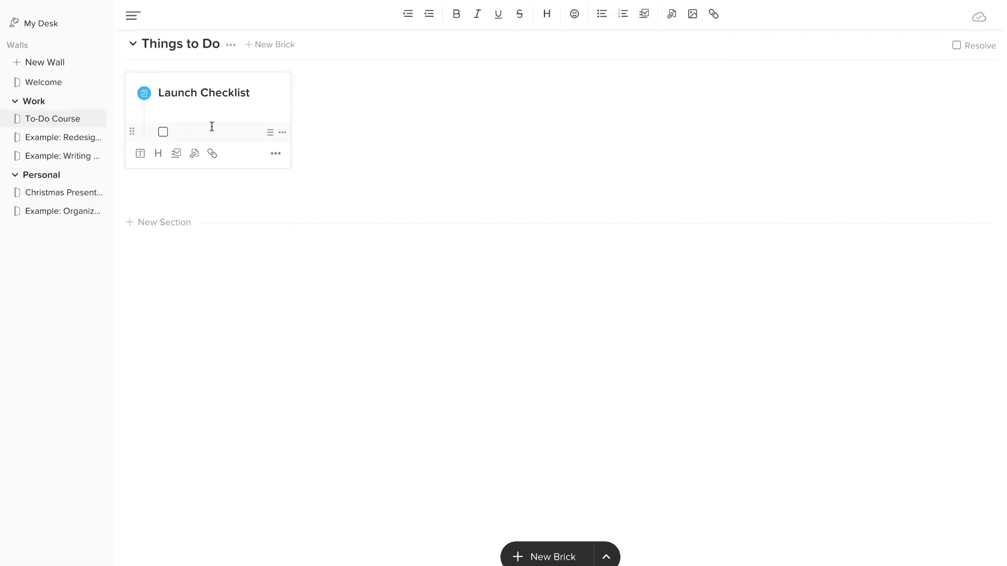
text(Post on Twitter)
Enter four checklist items and move Create Launch Banner above Post on Twitter
key(Return)
text(Create )
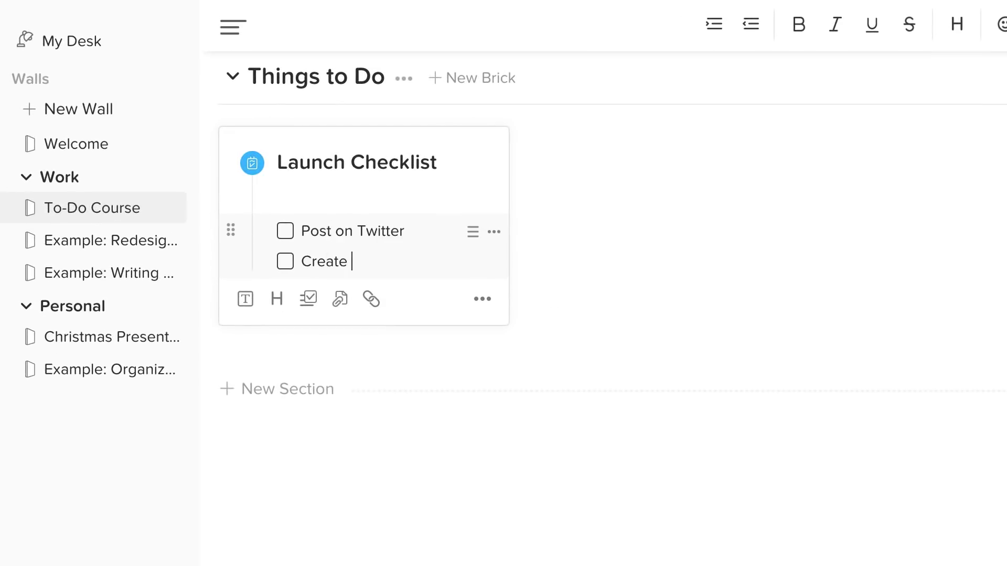
text(Launch Banner)
key(Return)
text(Organize Par)
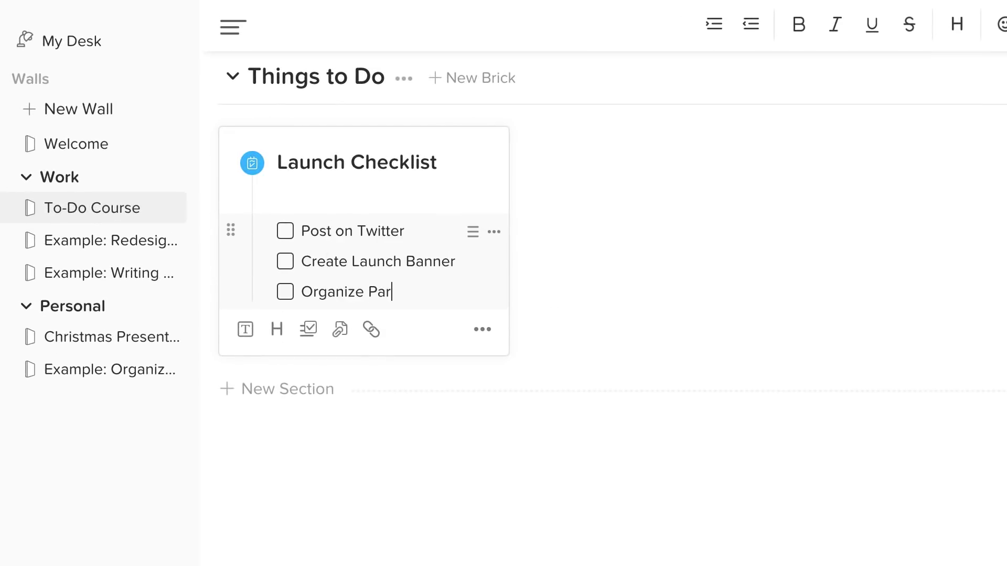
text(tner Release)
key(Return)
text(Email Patreons with Free )
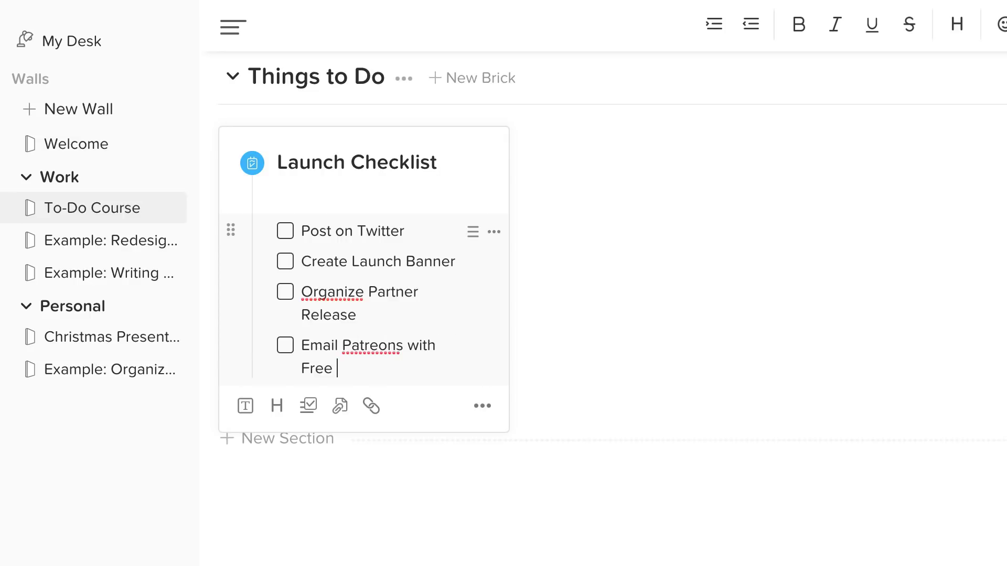
text(Link)
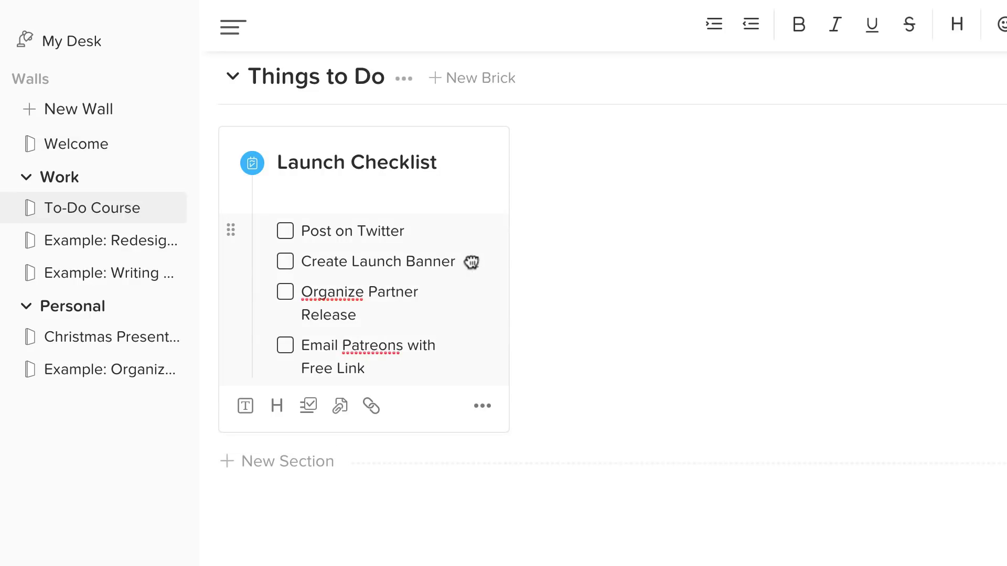
drag(471, 261, 470, 231)
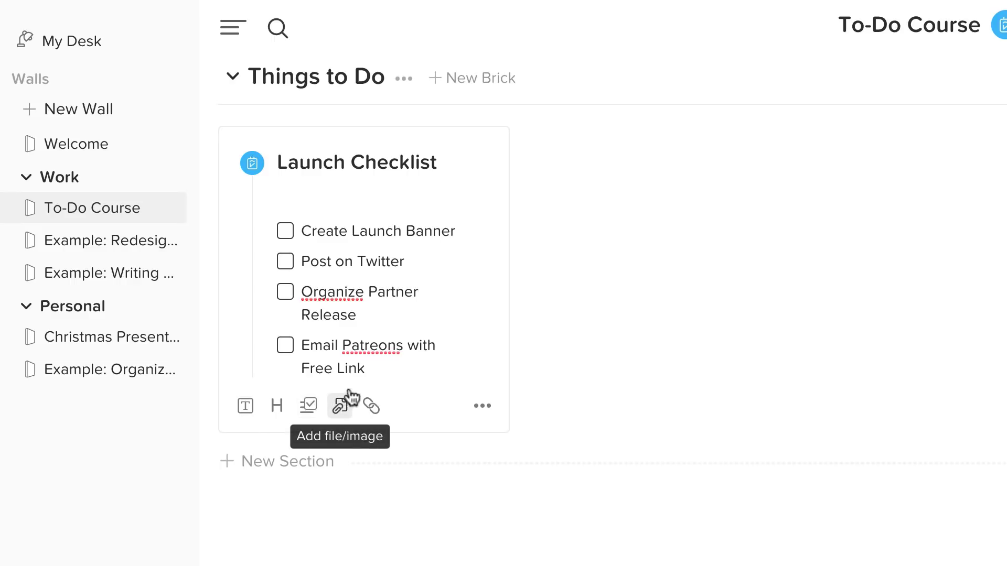
Attach the to-do app thumbnail image to Launch Checklist and delete the empty line under its title
click(340, 407)
double_click(671, 319)
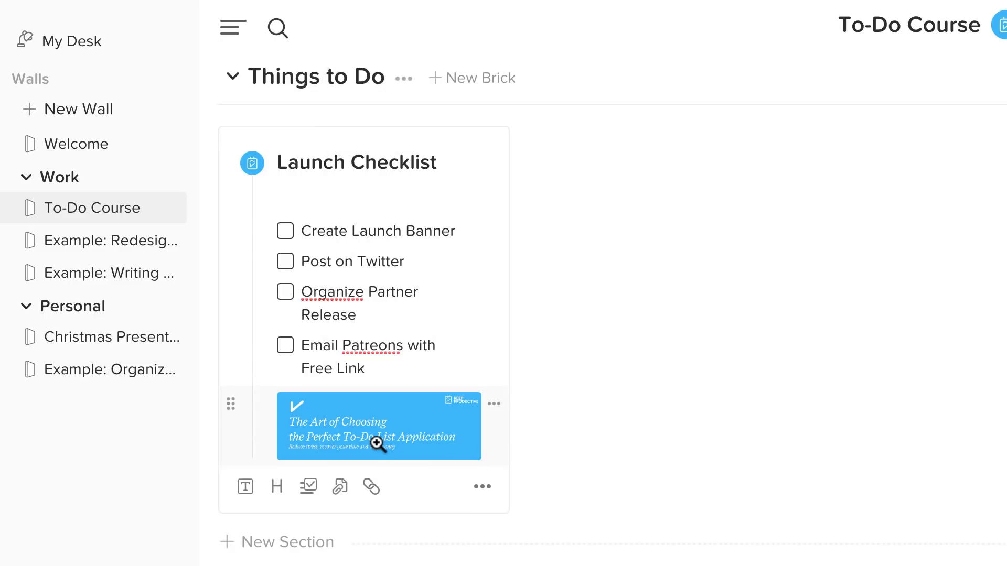
click(322, 203)
key(BackSpace)
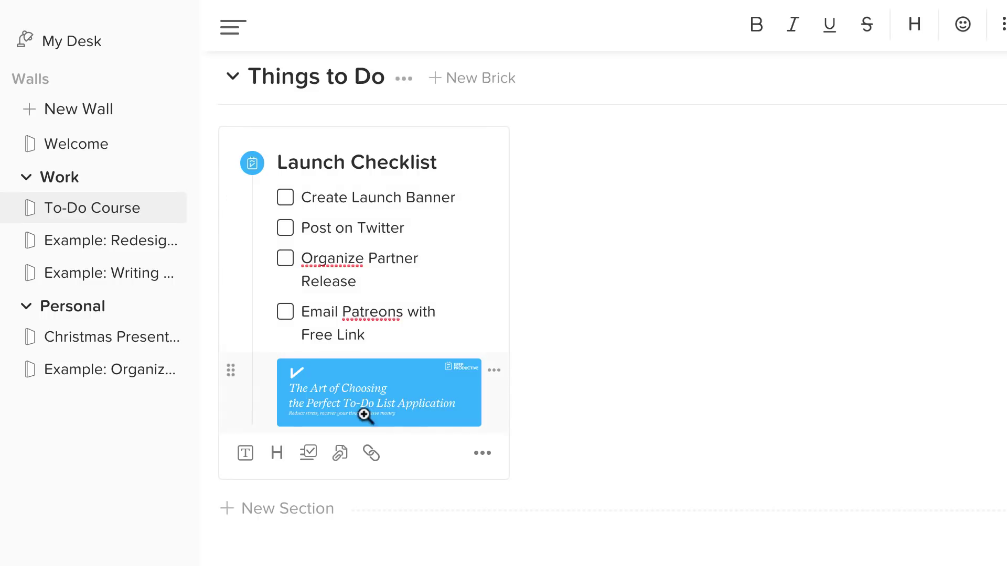
Add the Launch Checklist brick to My Desk and open Example: Organize my life
click(482, 453)
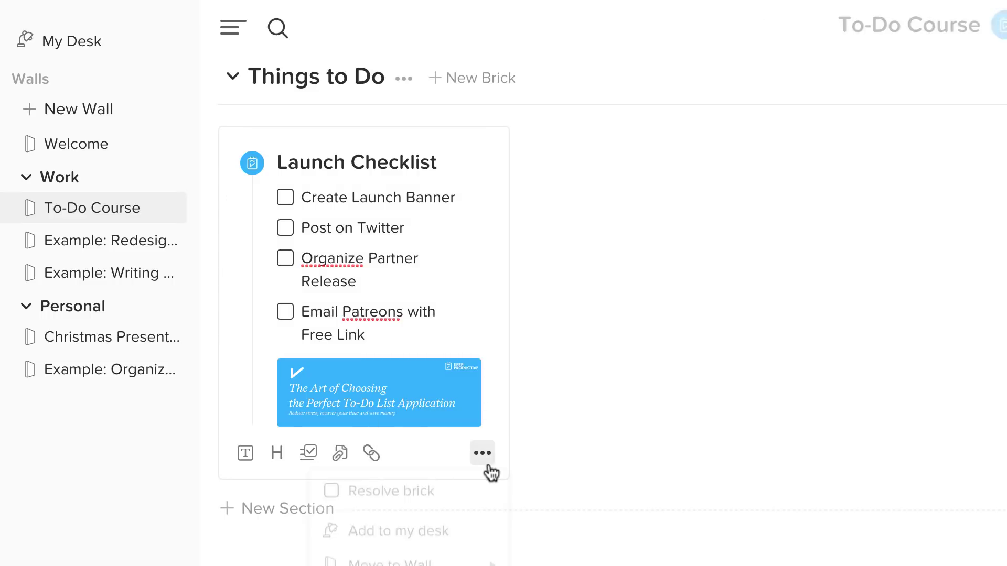
click(576, 416)
click(483, 456)
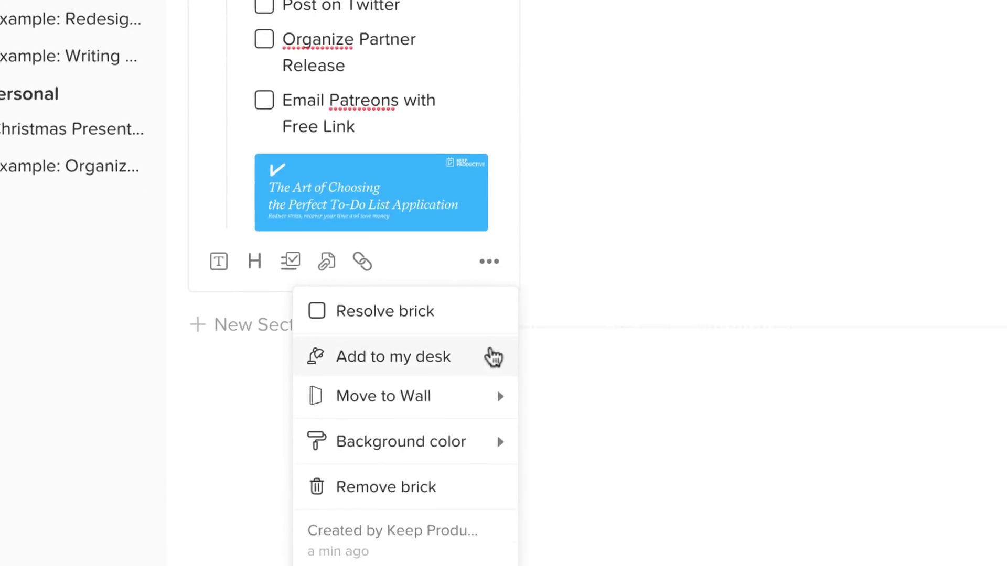
click(312, 291)
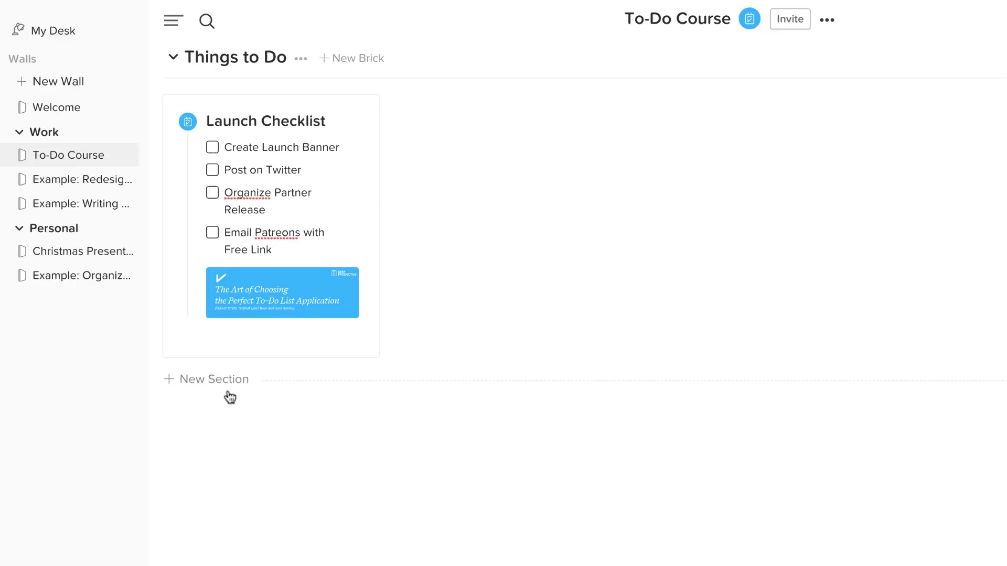
click(69, 276)
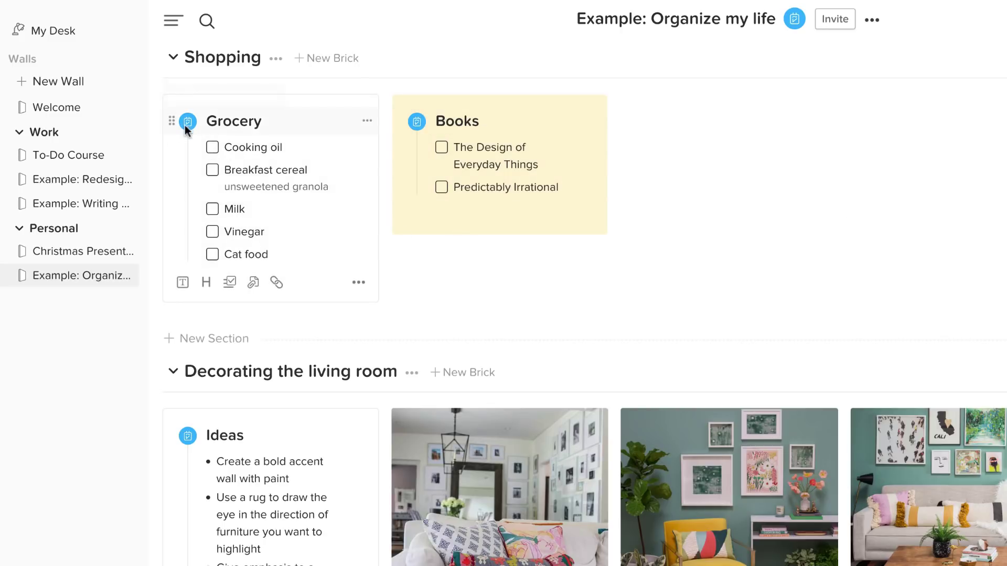
mouse_move(417, 122)
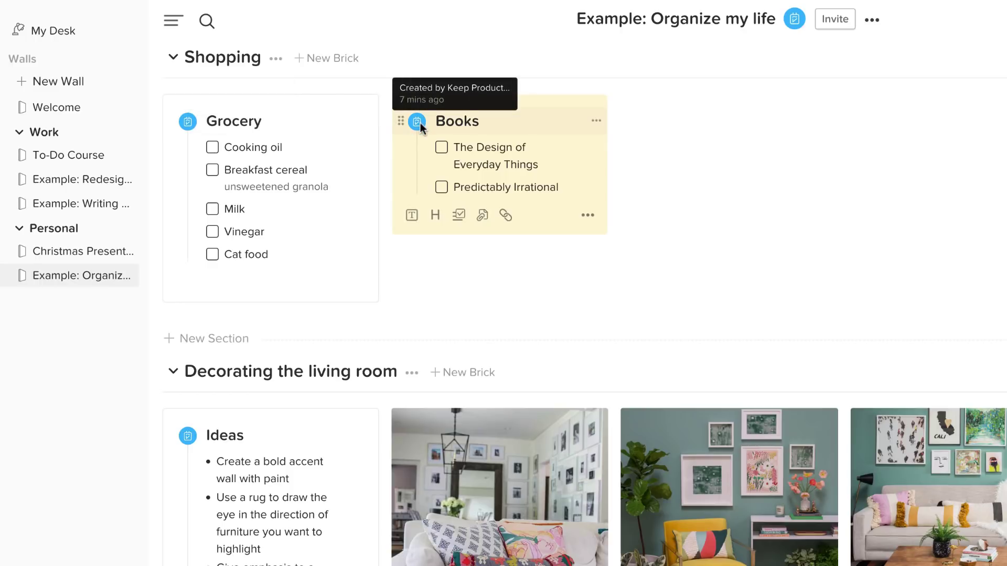
scroll(597, 335, down, 3)
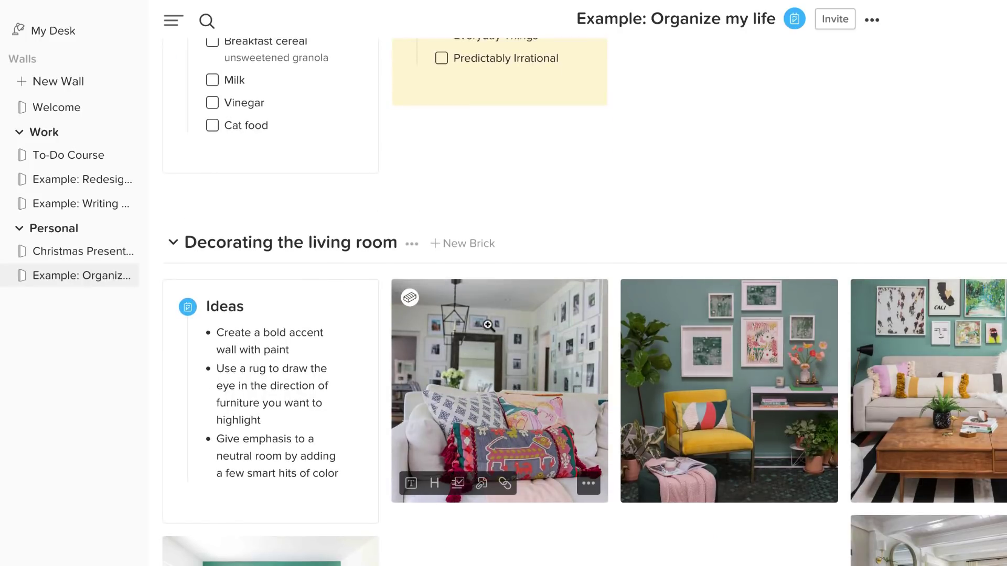
mouse_move(290, 242)
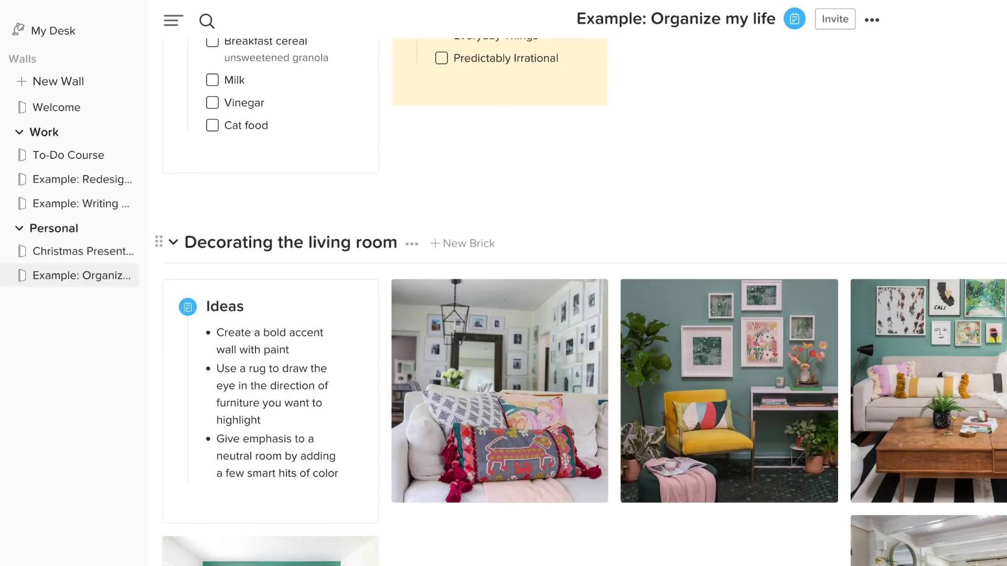
Collapse Decorating the living room and add a comment field under the first air-filter step
click(173, 242)
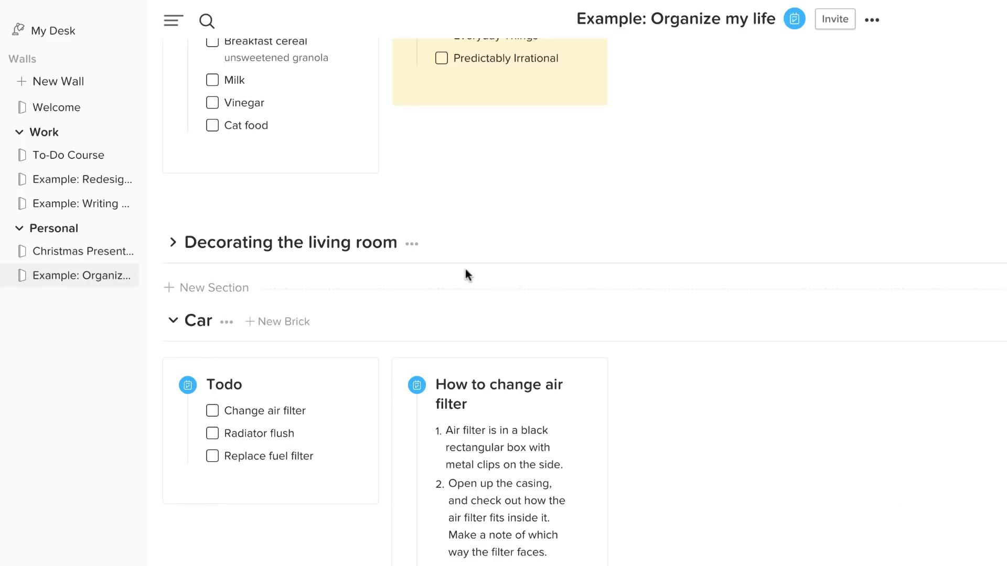
scroll(405, 395, down, 3)
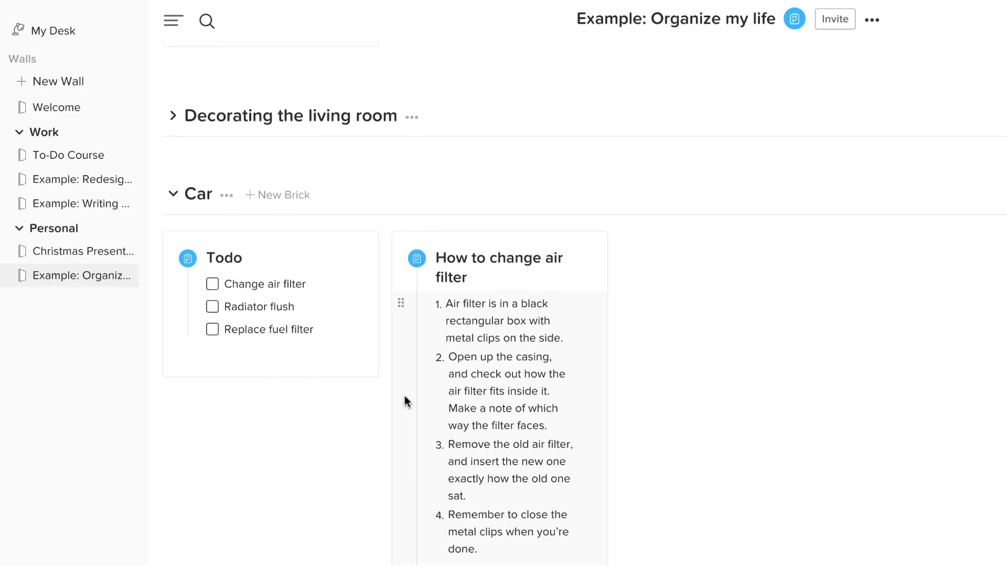
scroll(405, 396, down, 1)
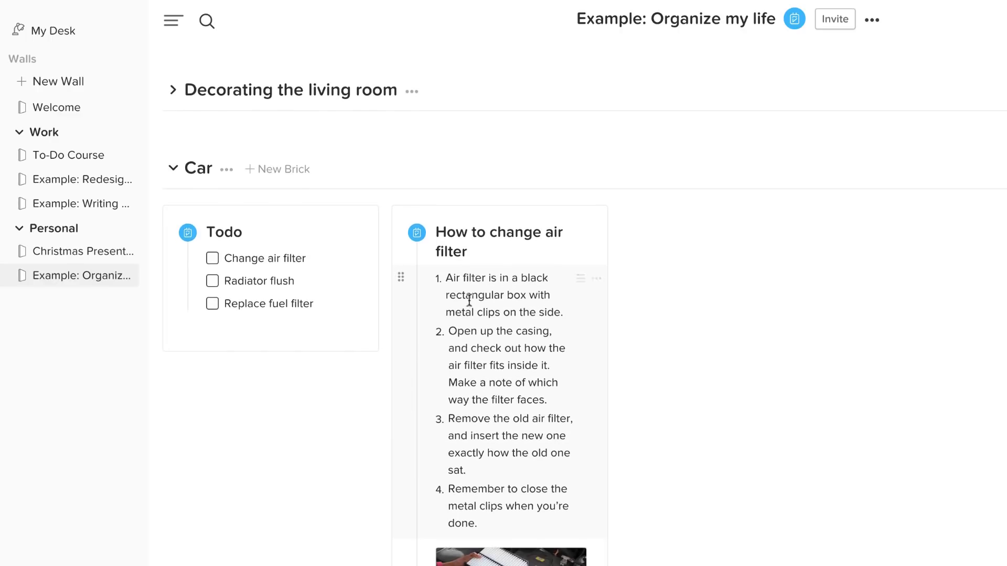
click(598, 281)
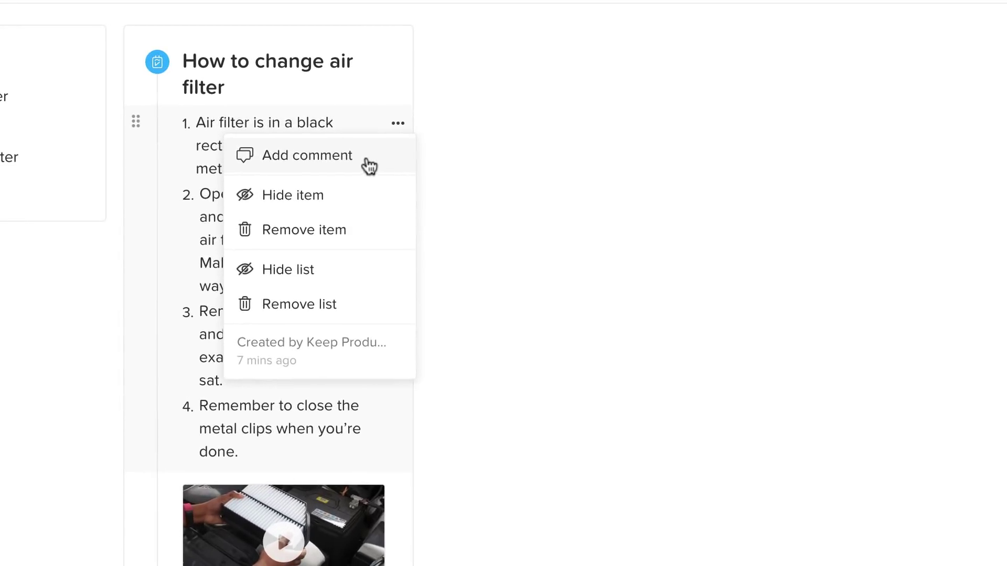
click(587, 310)
click(398, 123)
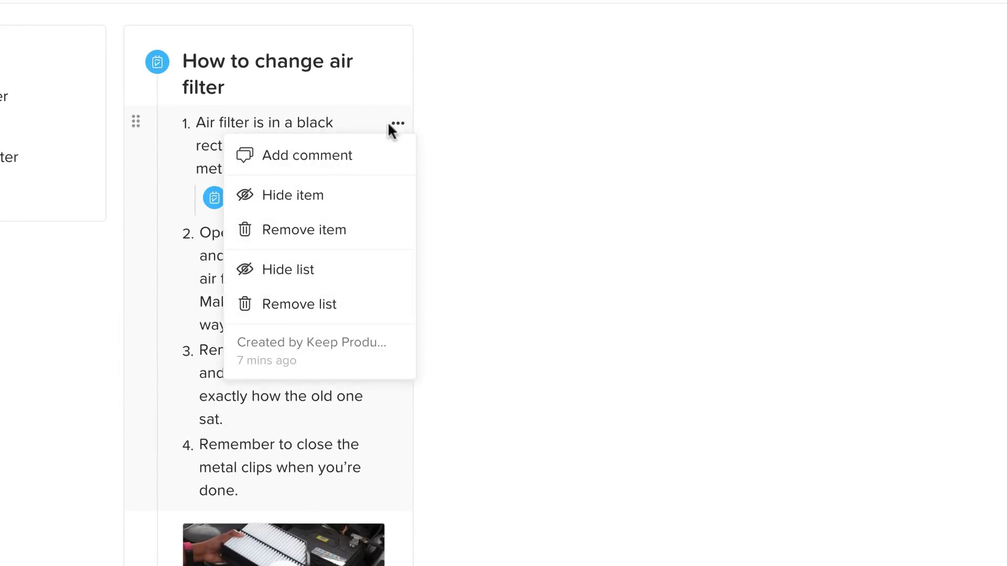
click(444, 264)
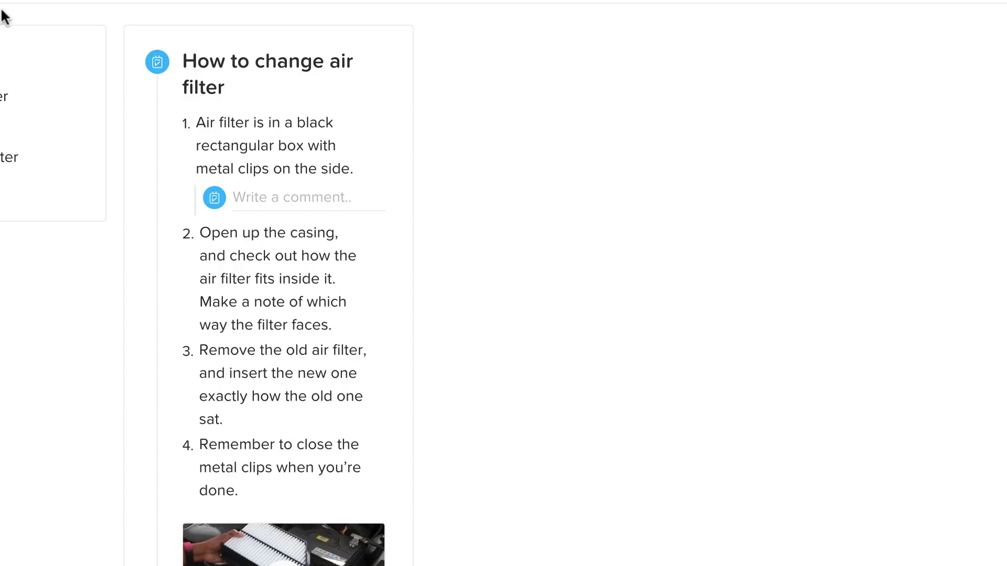
scroll(504, 315, down, 5)
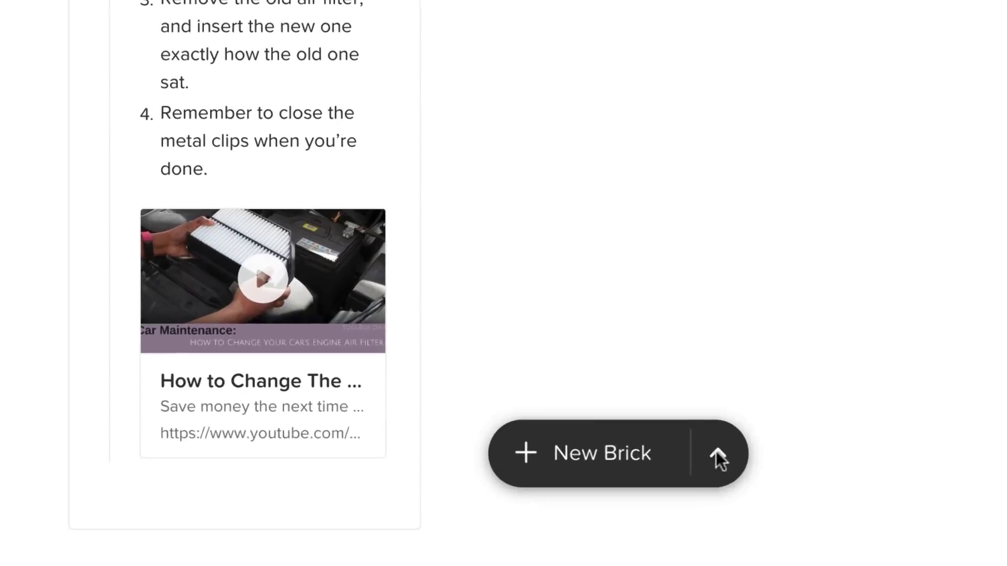
Create a new bookmark brick from the pasted web link
click(716, 451)
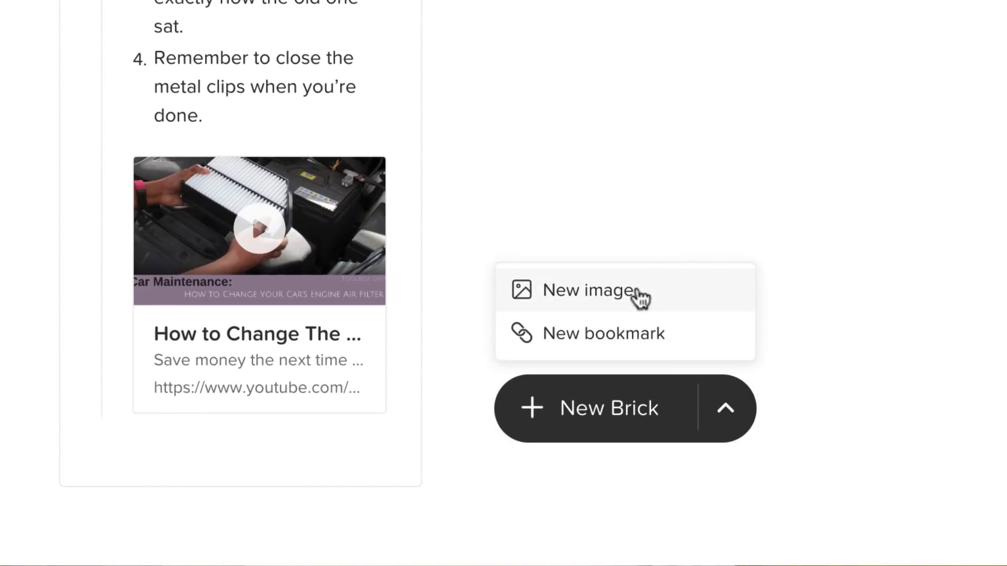
click(646, 347)
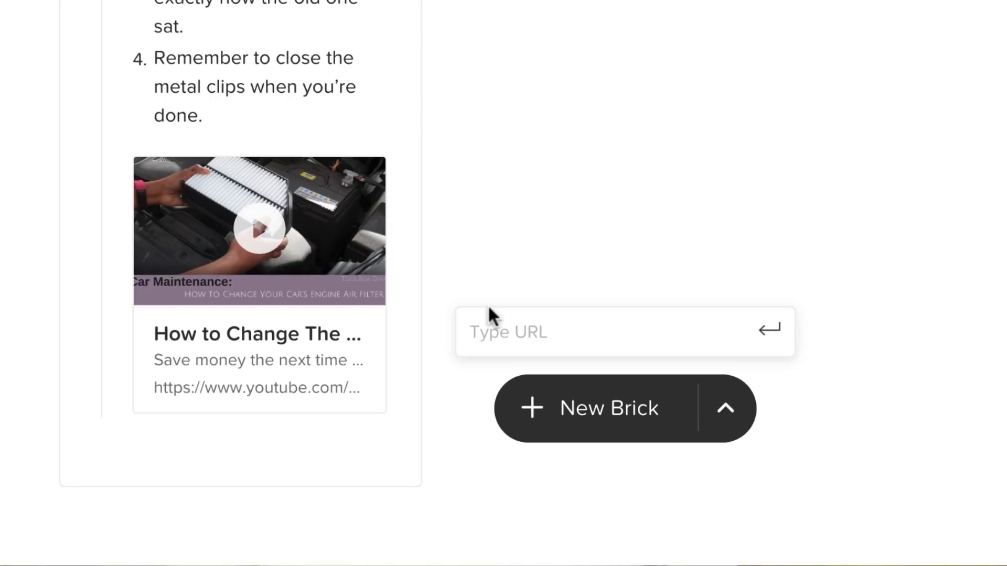
key(ctrl+v)
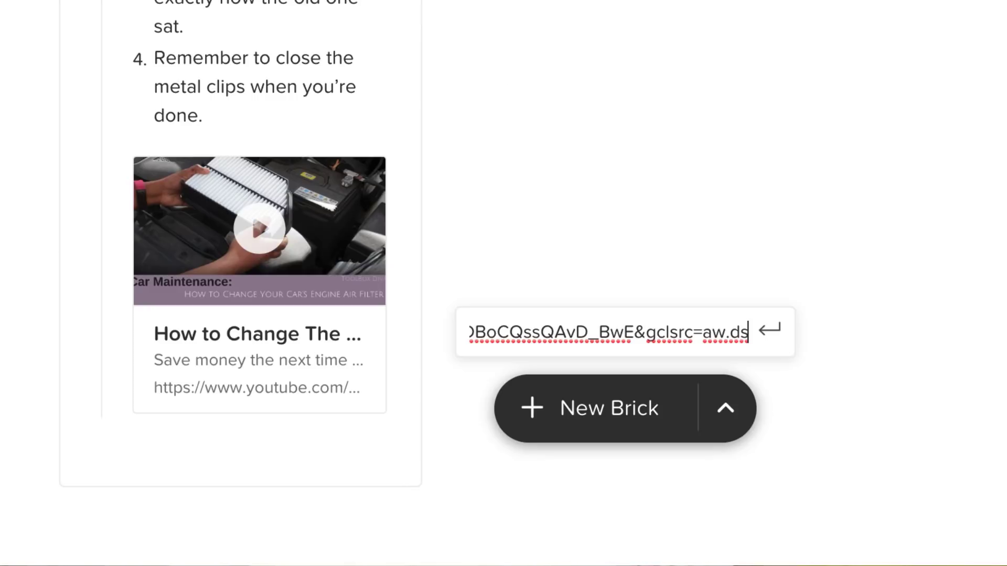
key(Return)
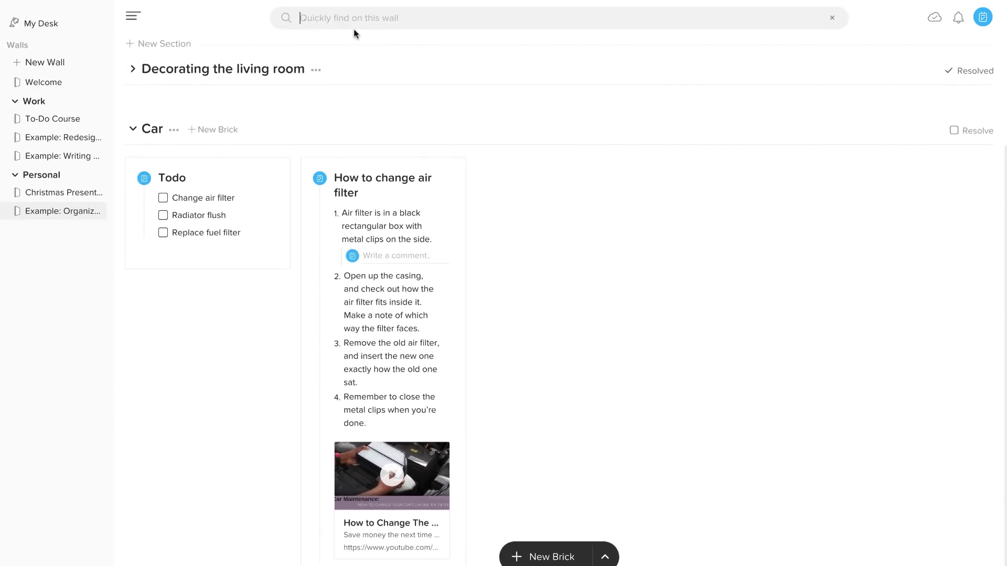
text(launch banner)
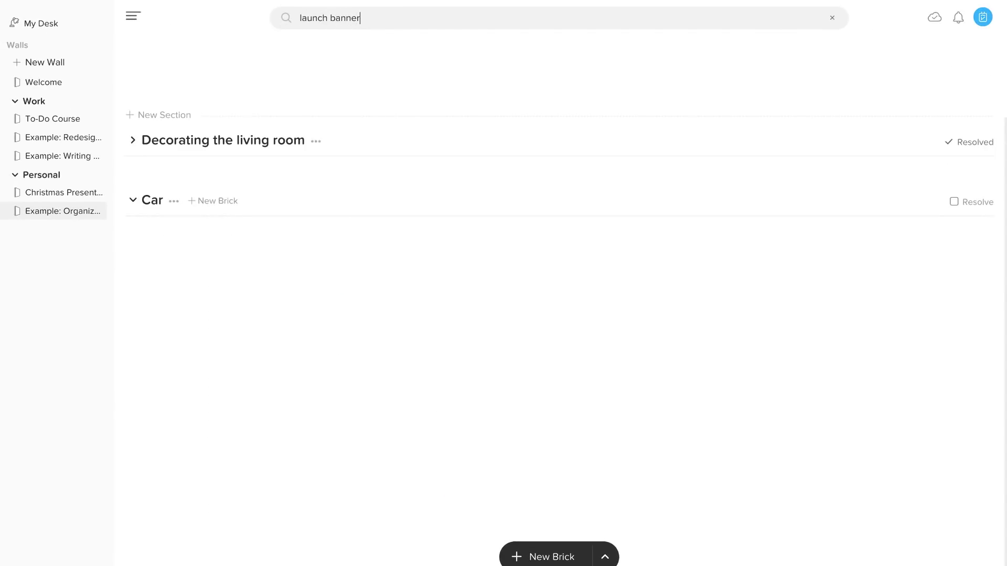
scroll(451, 110, up, 3)
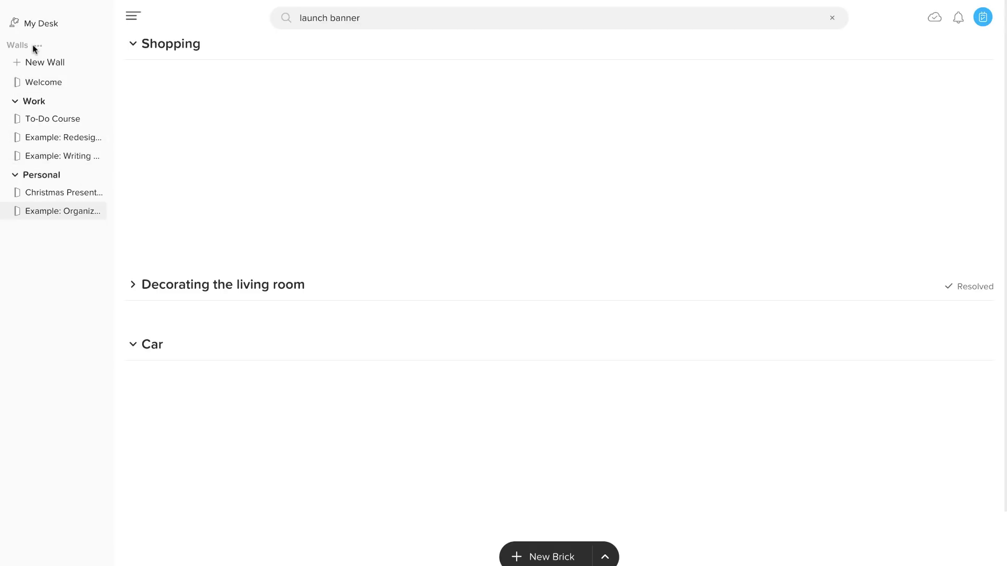
Toggle dark mode on and back off, view account settings, then check the walls list options
click(960, 20)
click(985, 18)
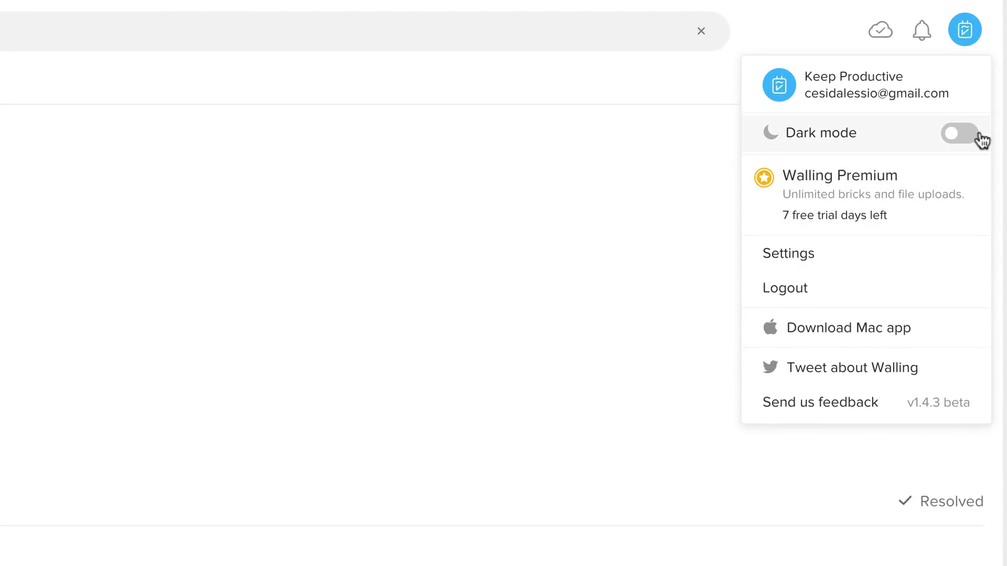
click(959, 133)
click(964, 137)
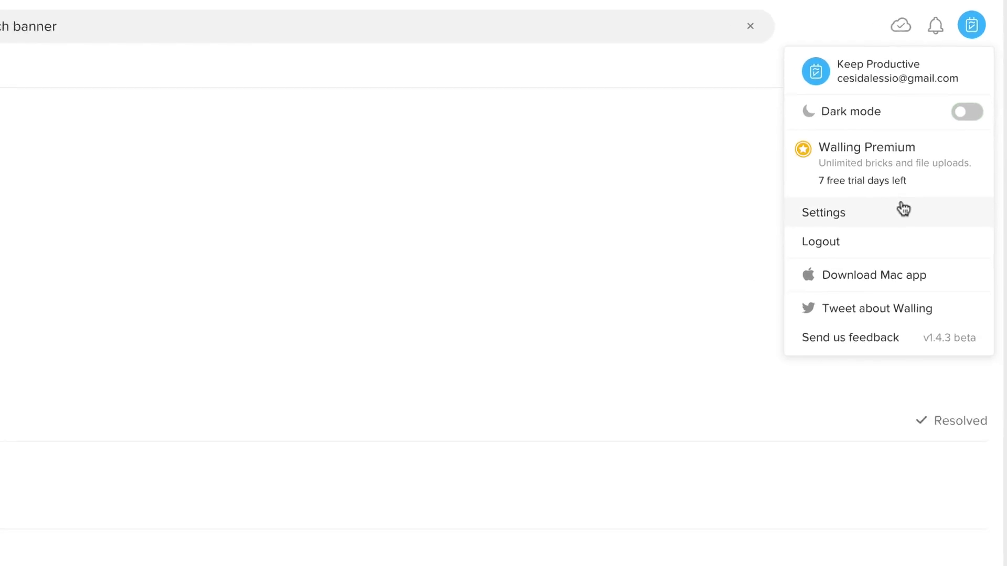
click(903, 210)
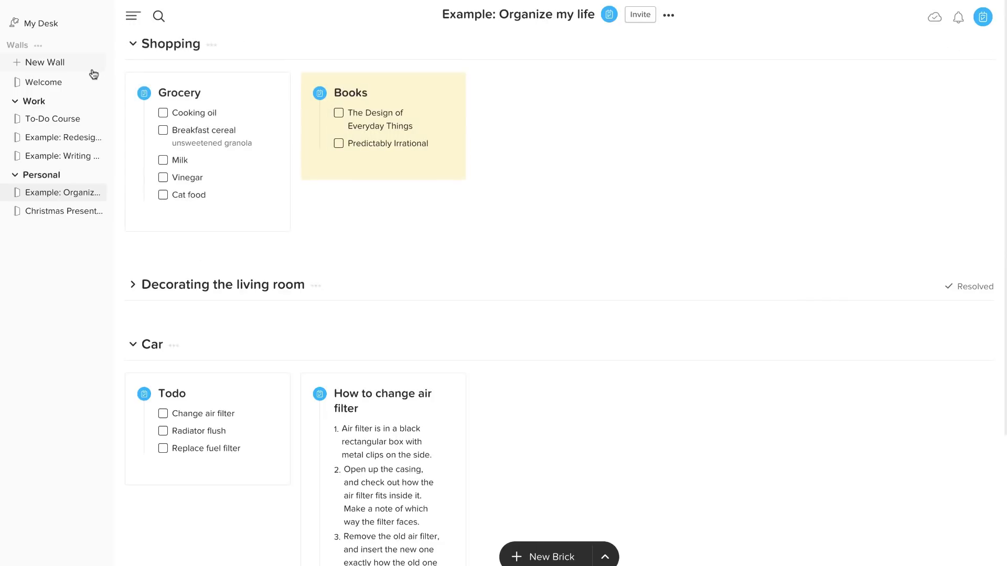
click(39, 46)
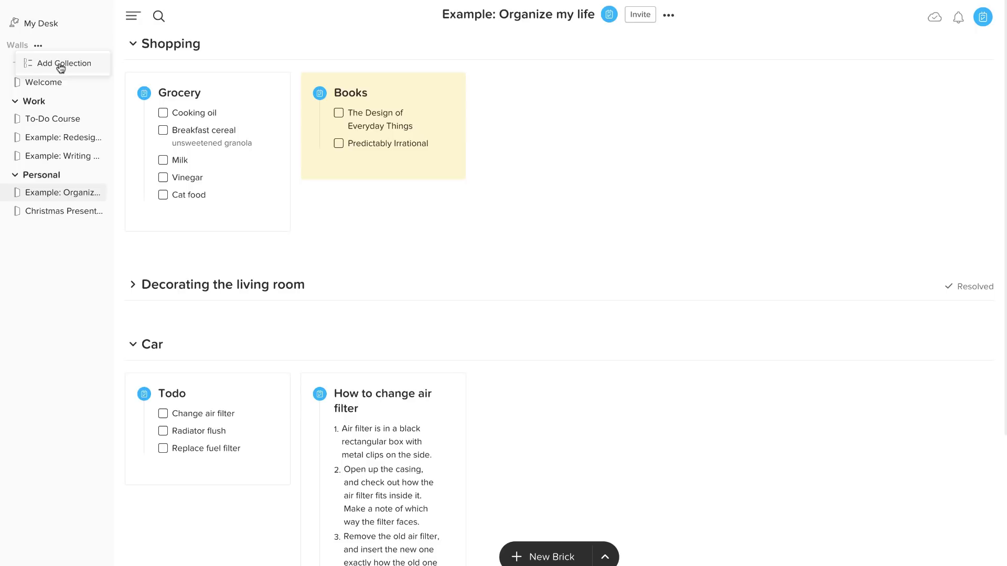
click(316, 44)
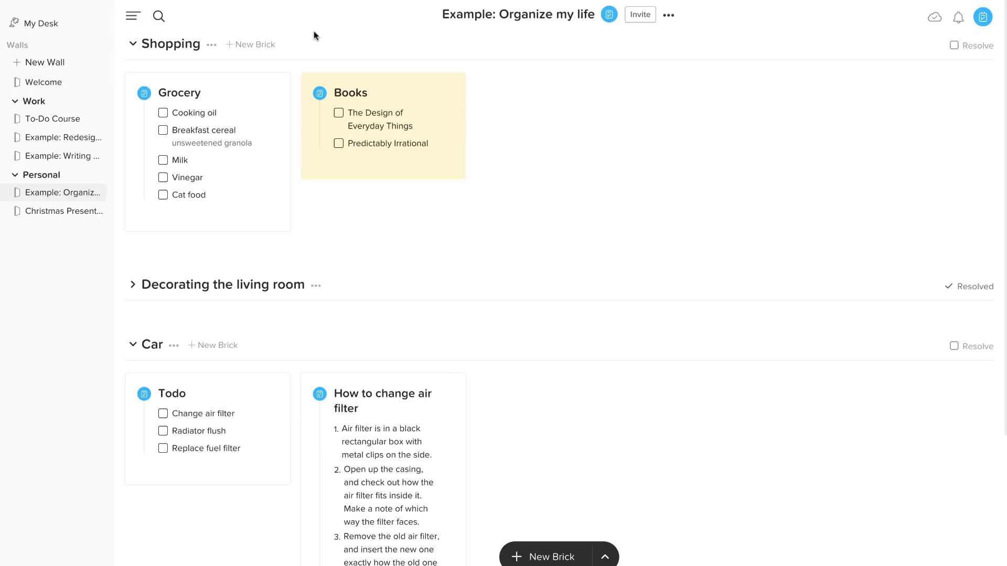
click(640, 14)
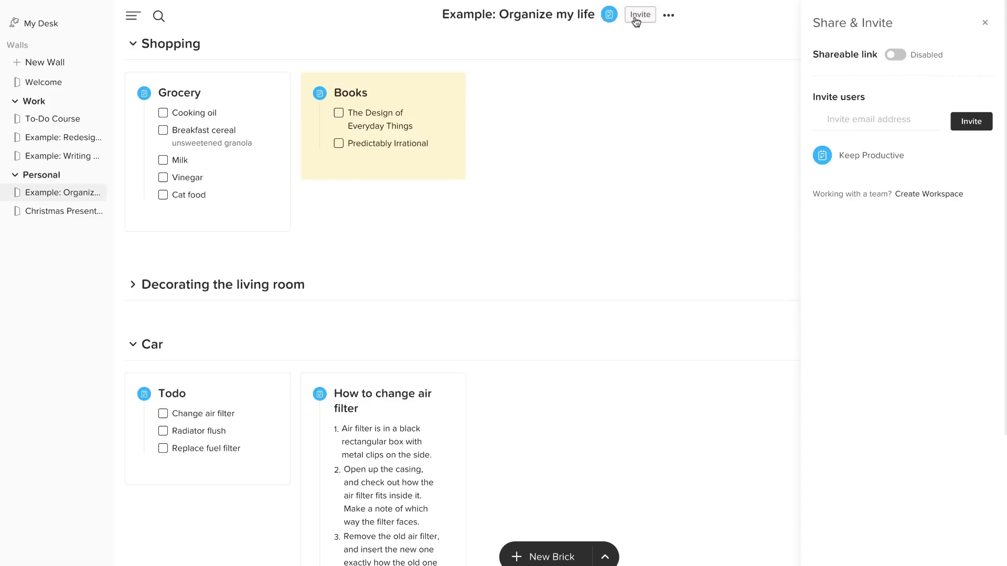
click(895, 55)
click(990, 25)
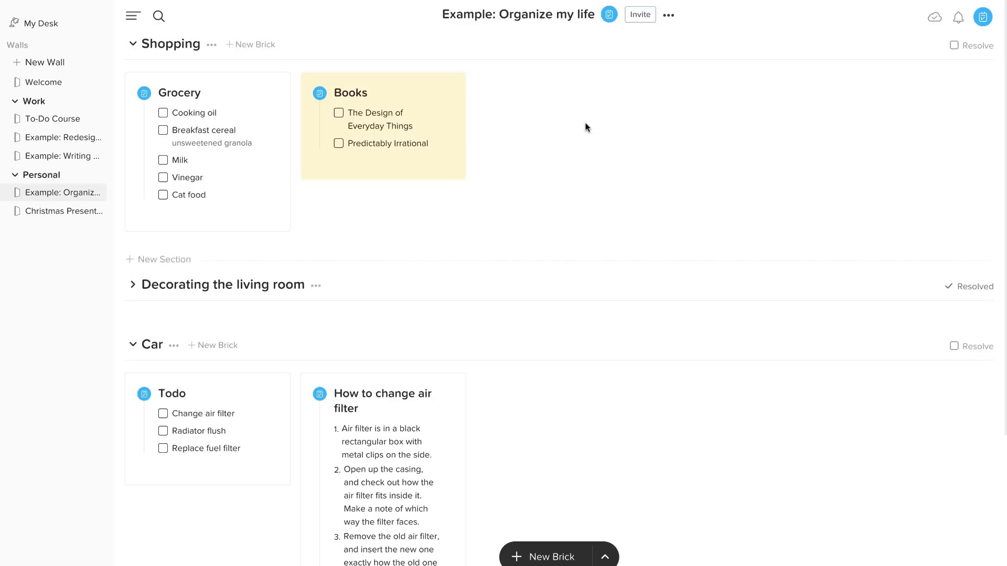
Open My Desk from the sidebar
click(40, 24)
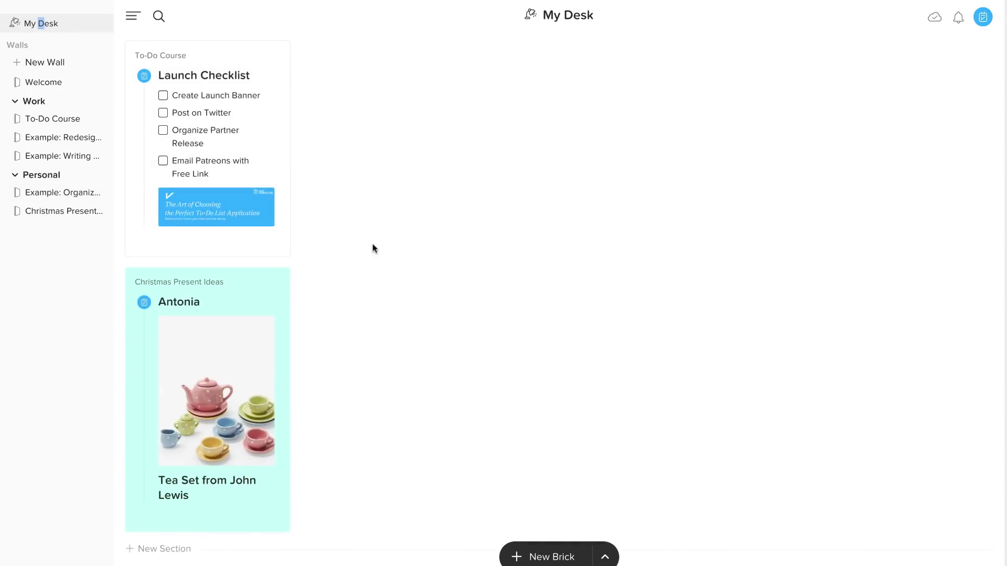
scroll(344, 308, down, 1)
mouse_move(216, 364)
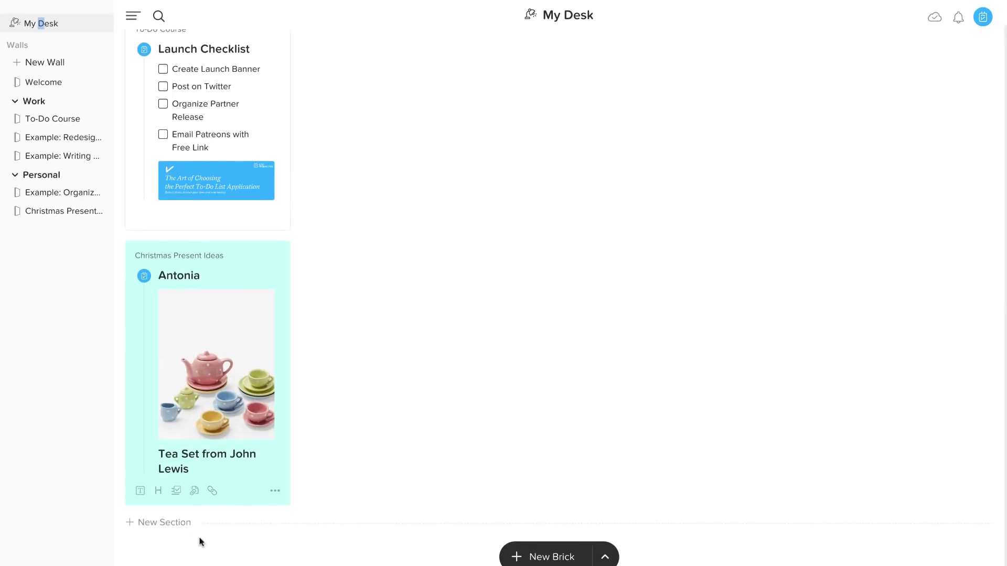
scroll(426, 360, up, 1)
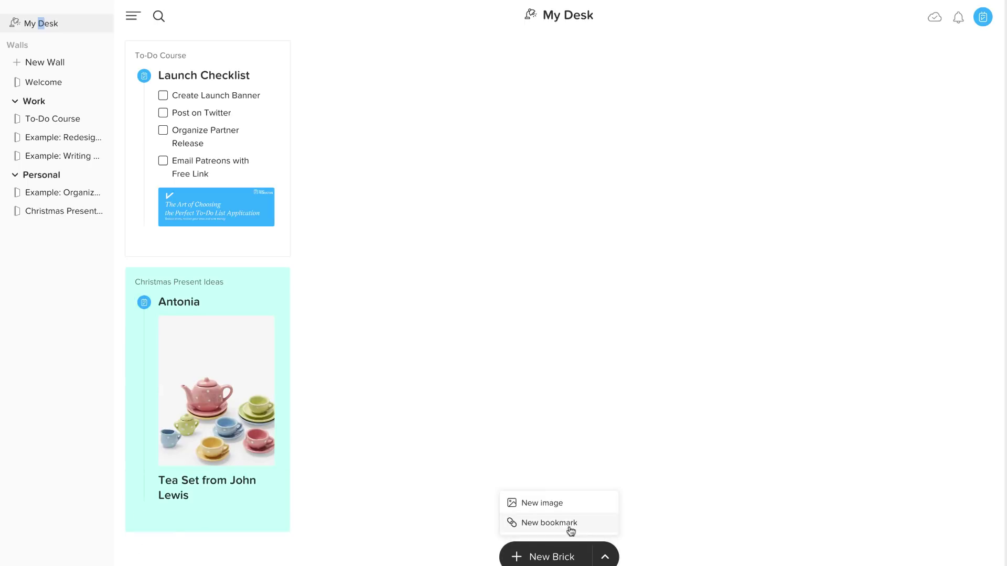
Upload Thumbnail Designs (11).png as an image brick and move it below Launch Checklist
click(564, 503)
click(389, 71)
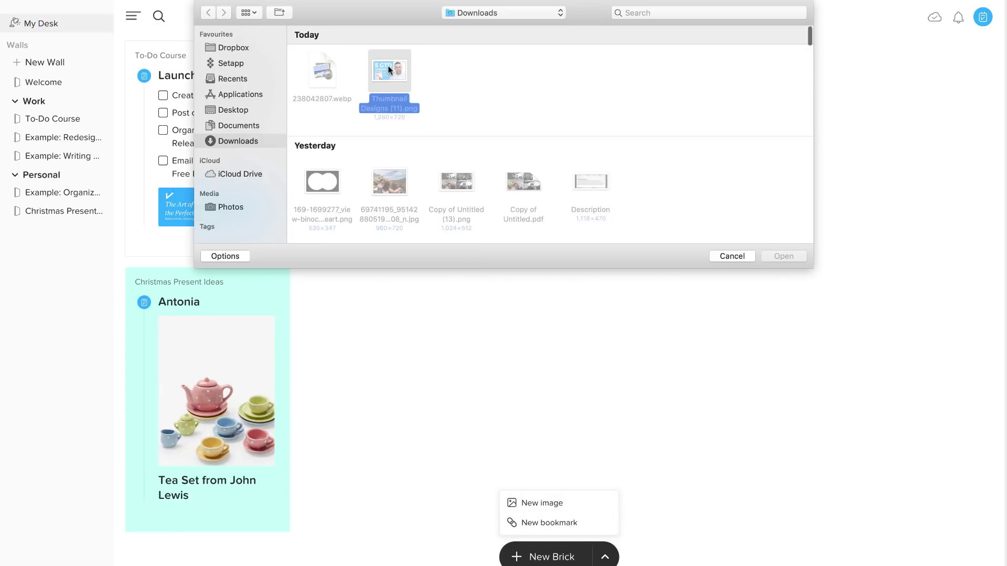
double_click(389, 71)
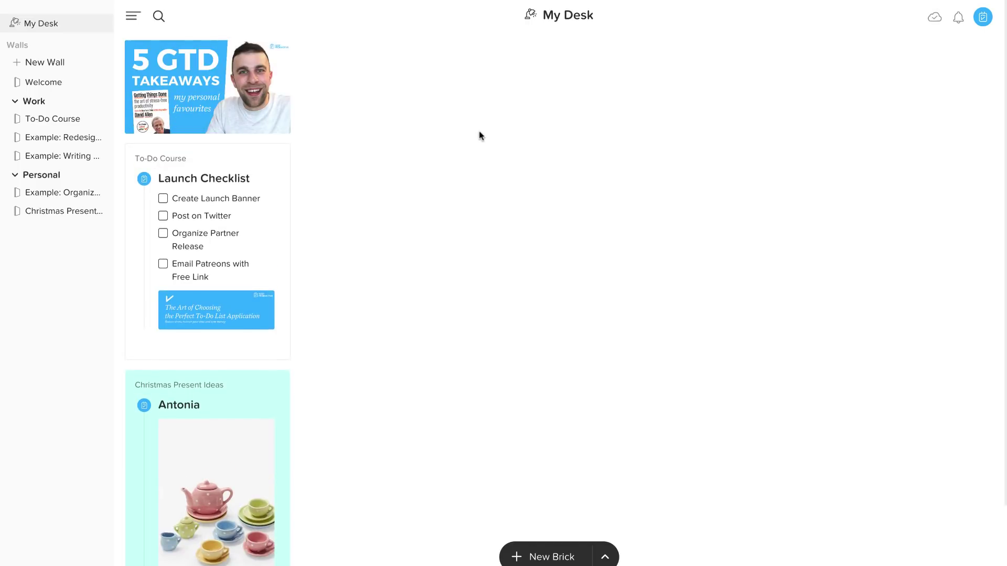
mouse_move(206, 87)
mouse_down()
mouse_move(222, 148)
mouse_move(228, 386)
mouse_up()
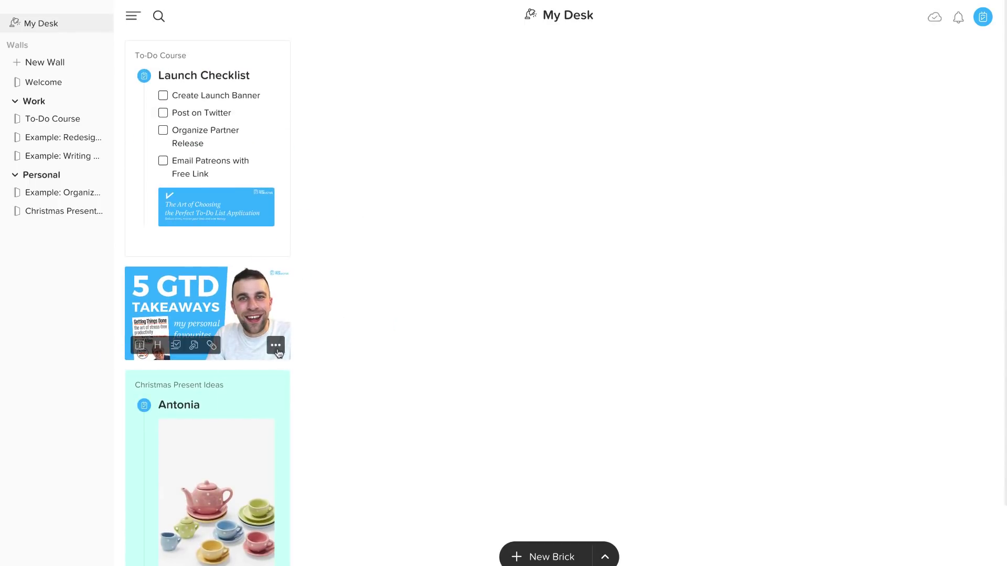
Delete the empty text line from the new thumbnail image brick
click(276, 346)
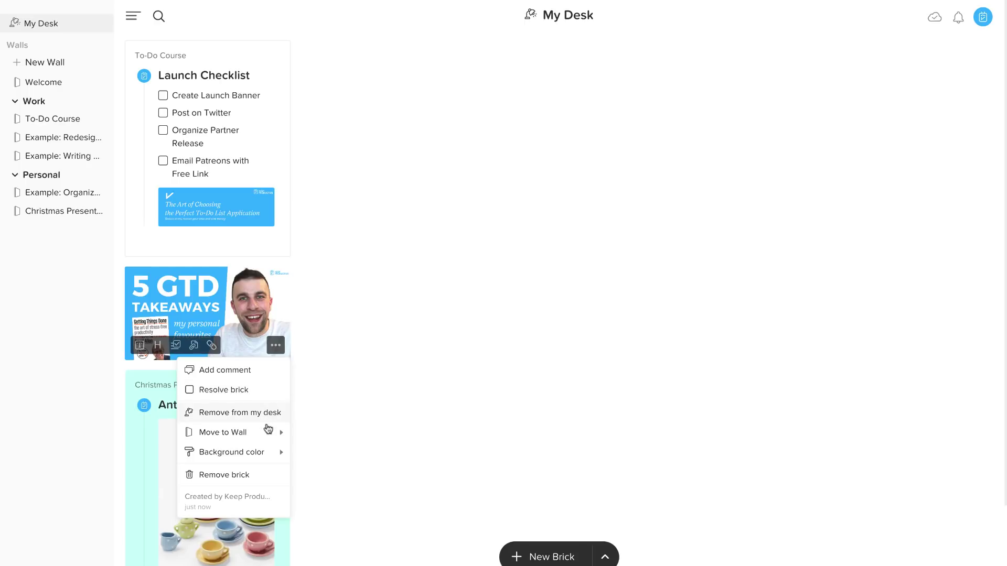
click(341, 317)
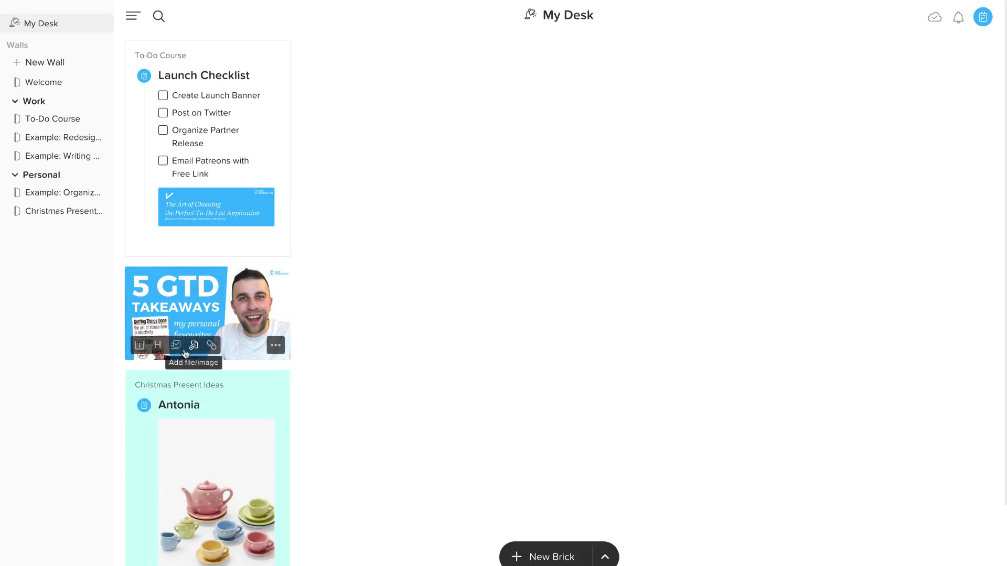
click(145, 350)
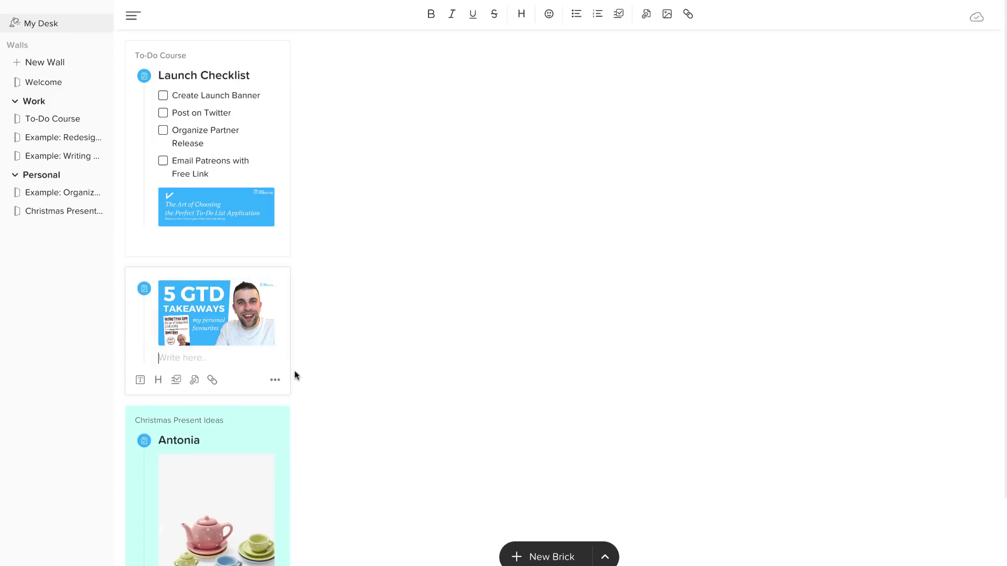
click(275, 380)
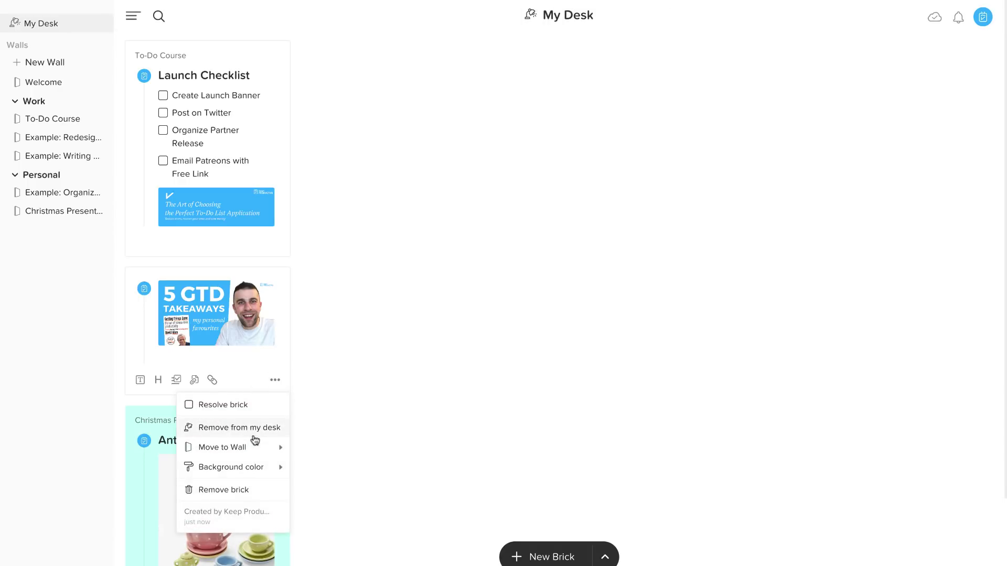
click(343, 359)
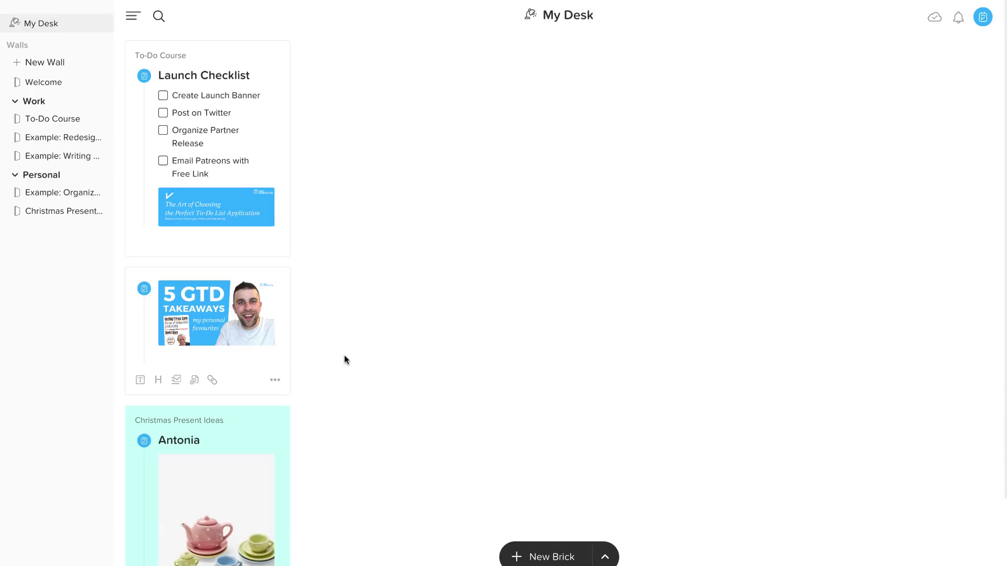
click(140, 380)
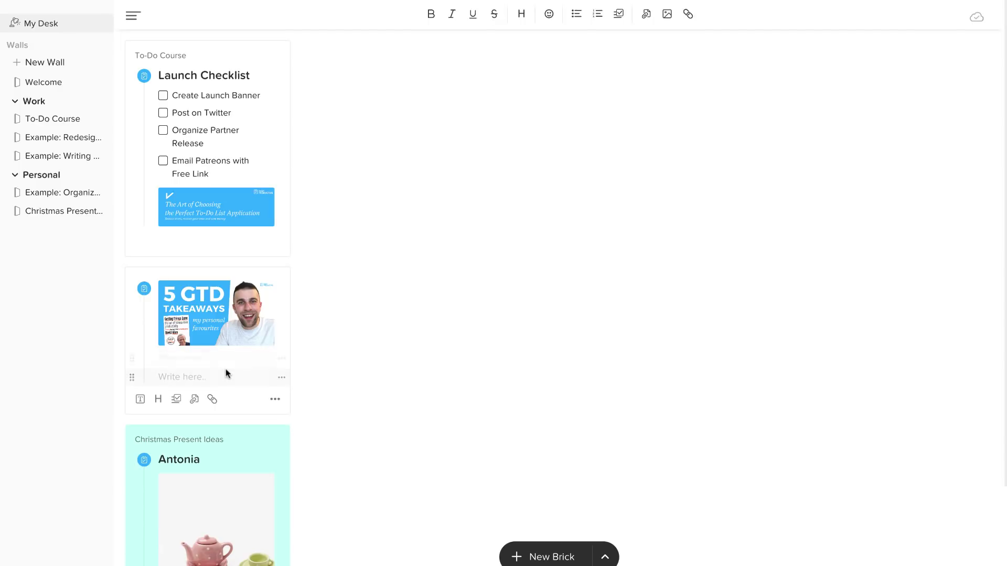
key(Escape)
click(202, 376)
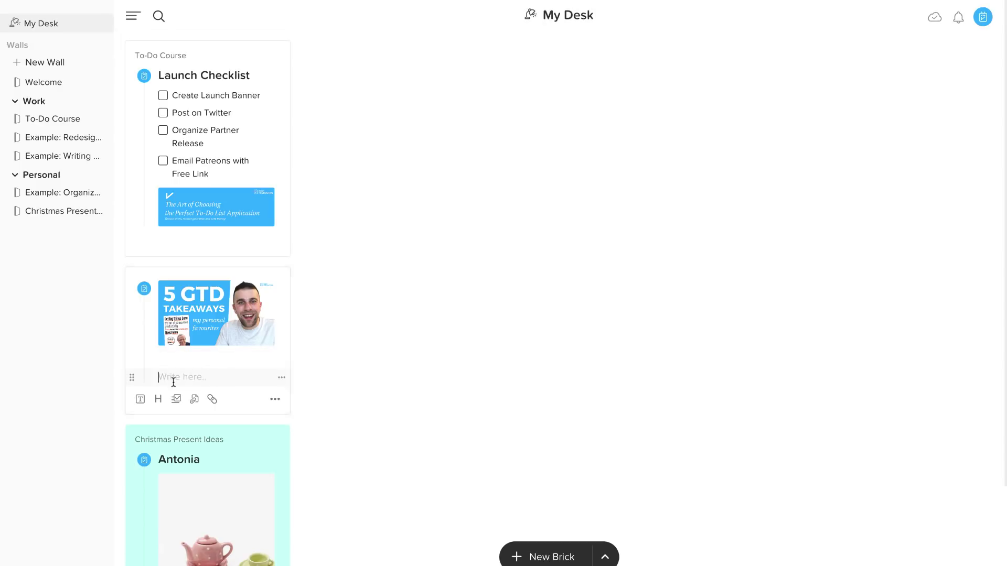
key(BackSpace)
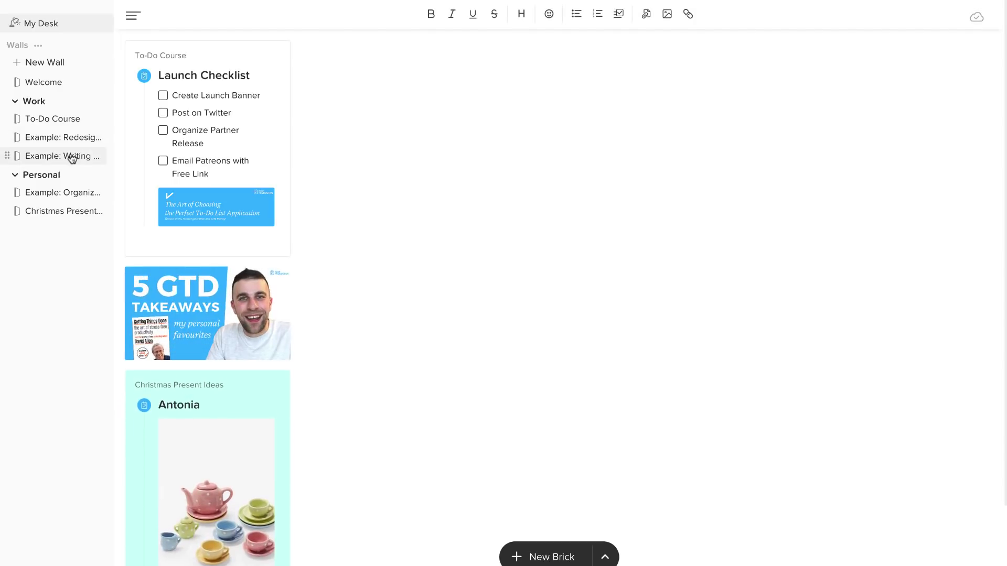
mouse_move(208, 313)
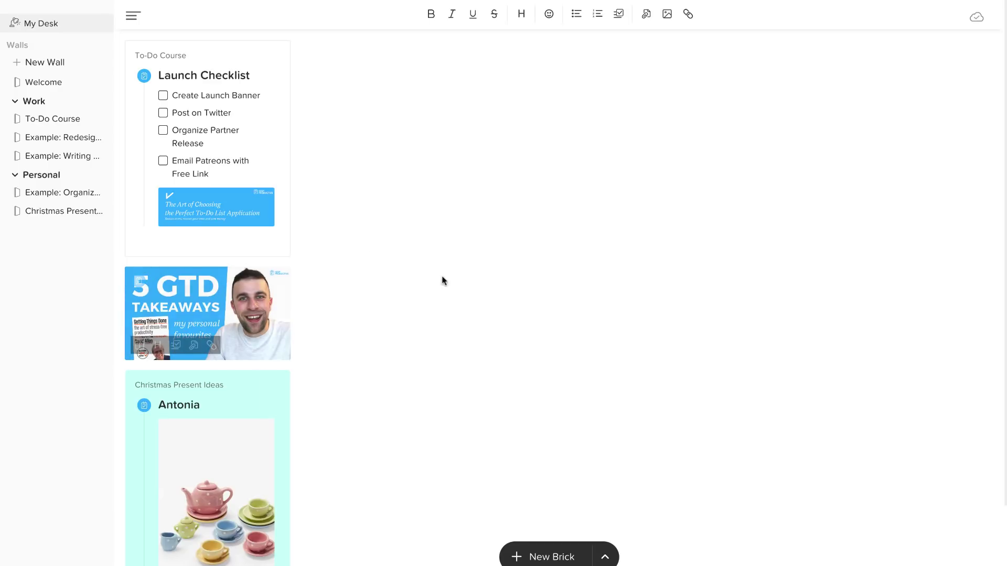
Open the Welcome wall from the sidebar
click(45, 85)
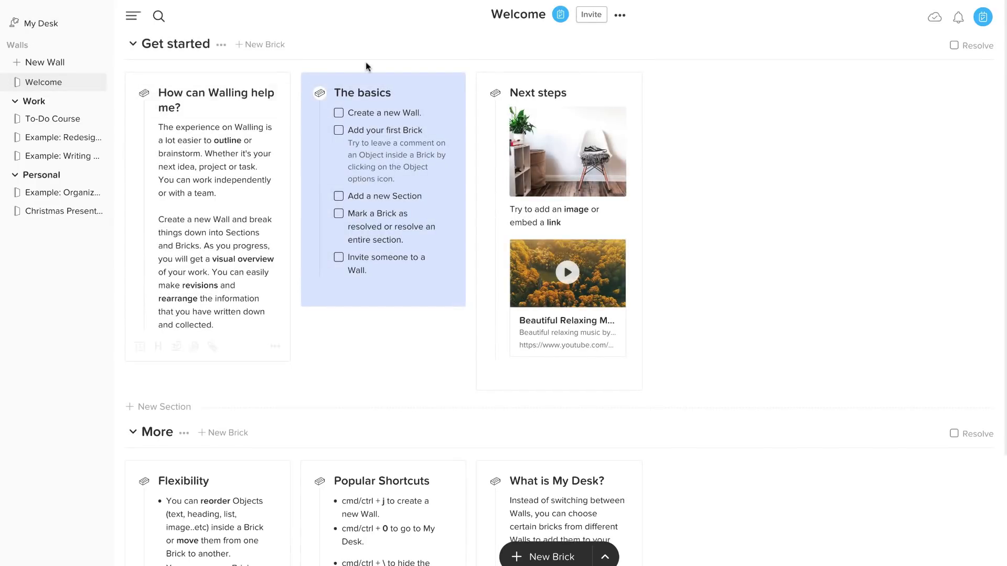
scroll(376, 224, down, 3)
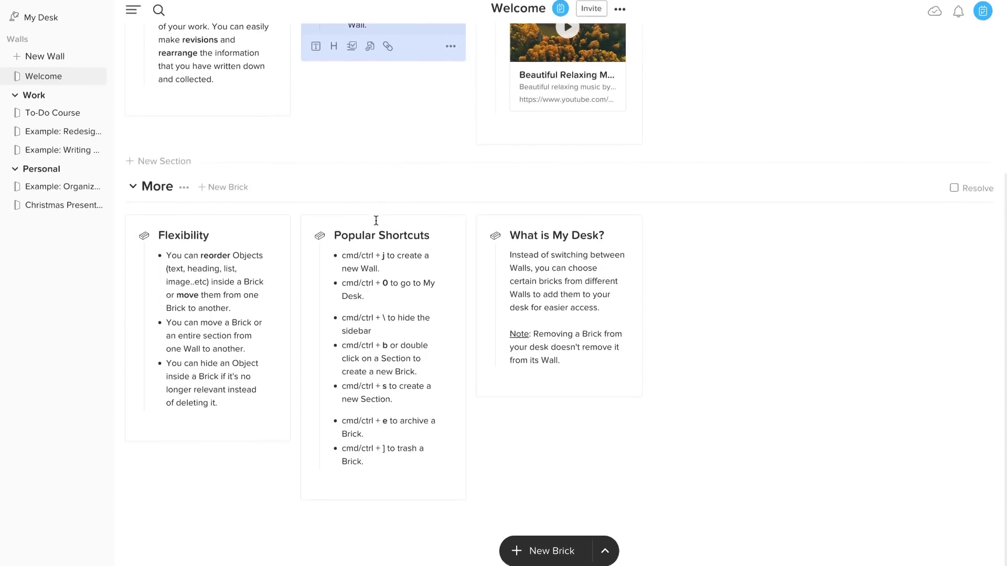
scroll(376, 224, down, 1)
scroll(376, 224, up, 3)
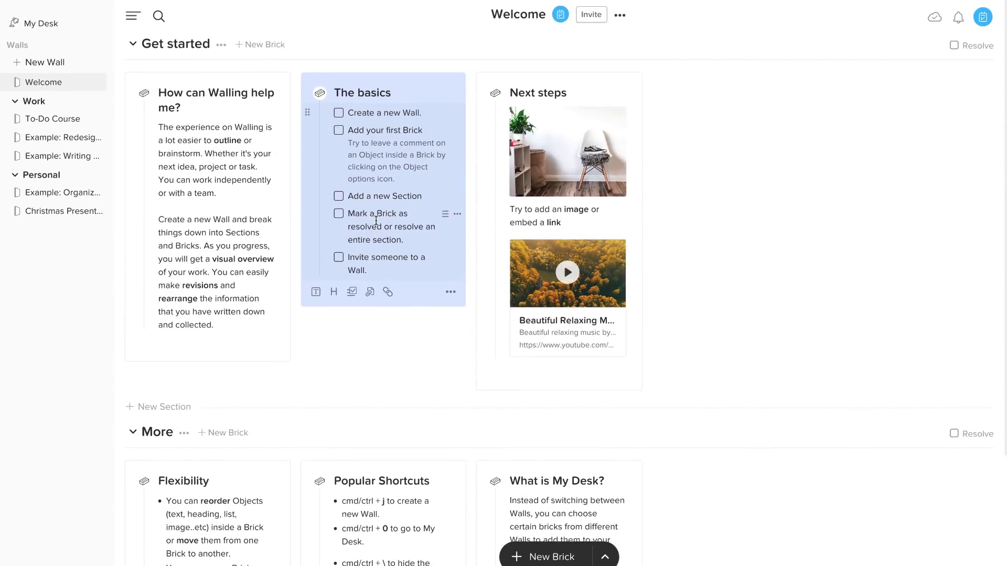
scroll(331, 370, down, 1)
scroll(331, 370, up, 1)
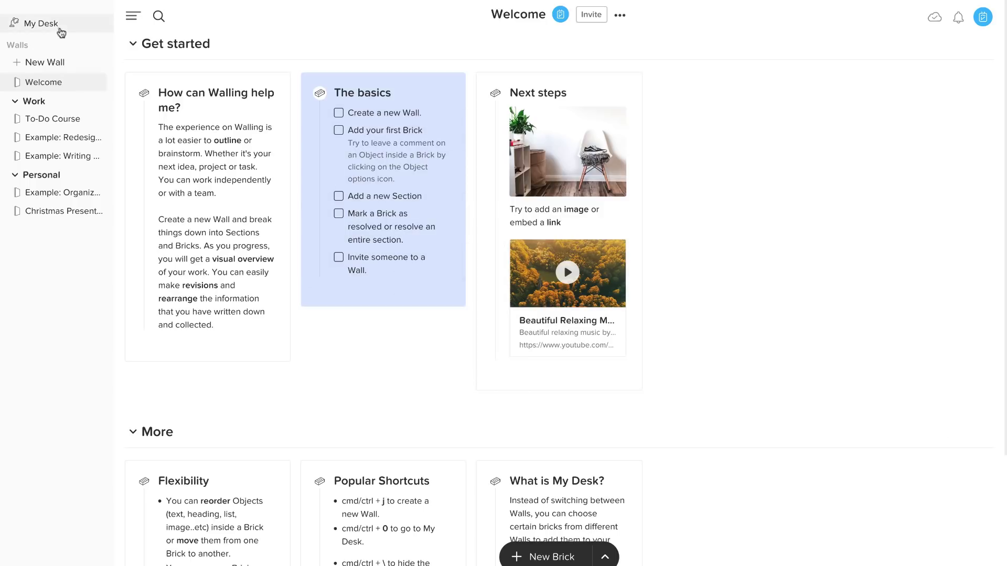
Switch back to My Desk to see the checklist, thumbnail and tea-set bricks
click(41, 24)
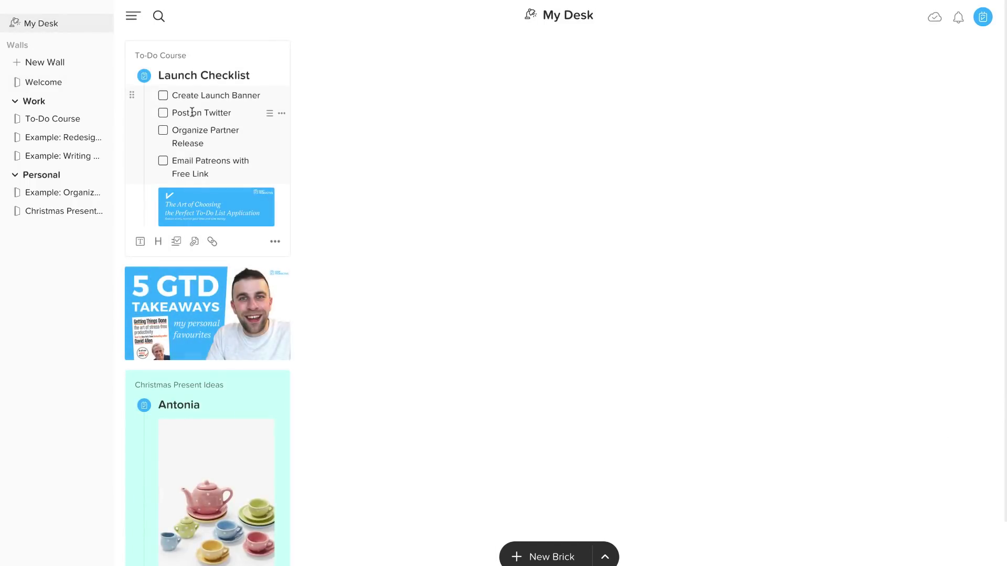